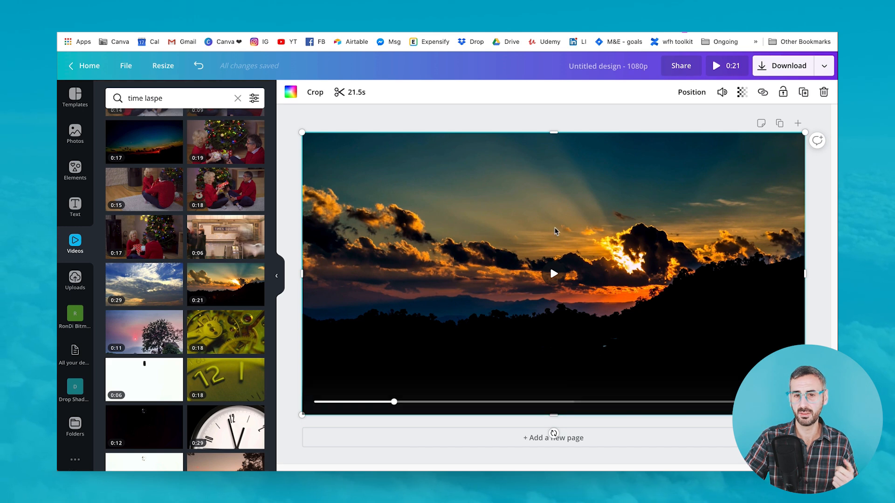
Preview the sunset clip with its volume at 100, replaying it from the start and pausing playback
{"action": "left_click", "coordinate": [554, 275]}
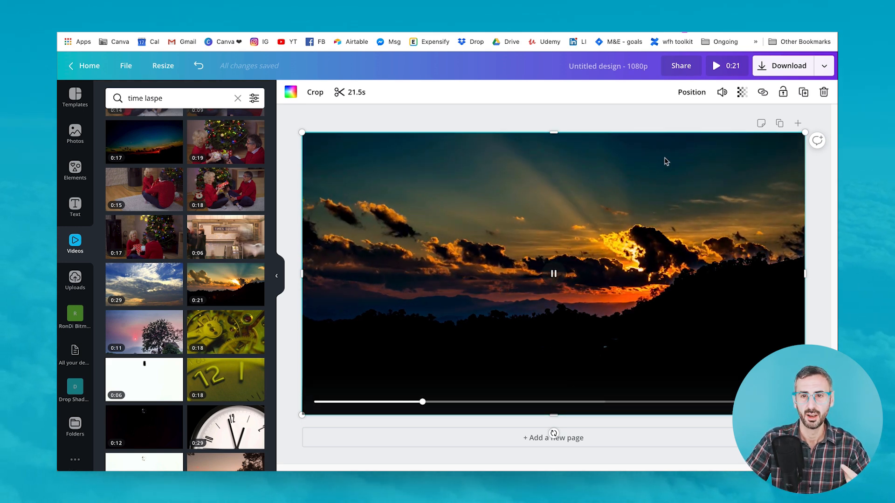
{"action": "left_click", "coordinate": [721, 93]}
{"action": "left_click", "coordinate": [721, 93]}
{"action": "left_click", "coordinate": [721, 93]}
{"action": "left_click", "coordinate": [566, 119]}
{"action": "left_click", "coordinate": [571, 120]}
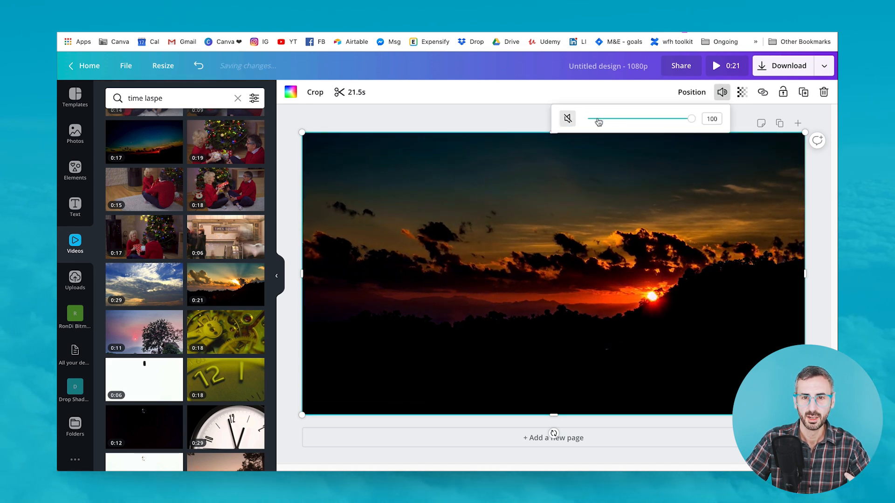
{"action": "left_click_drag", "start_coordinate": [606, 120], "coordinate": [691, 119]}
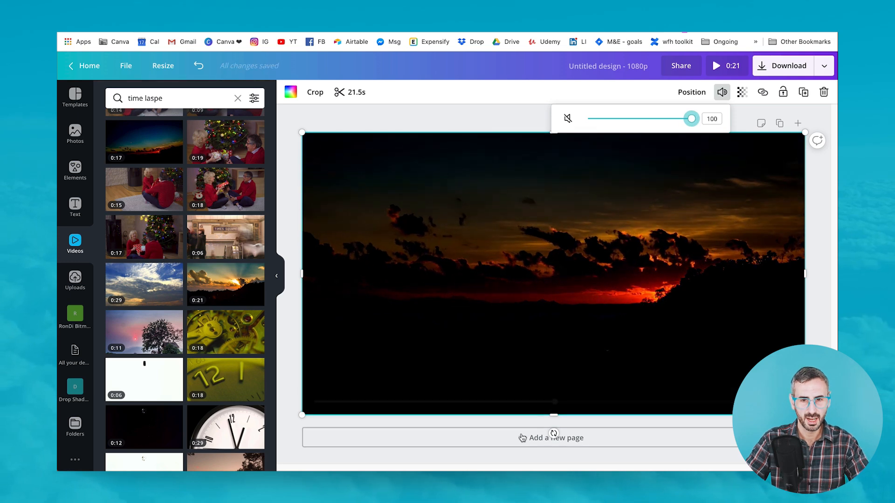
{"action": "left_click_drag", "start_coordinate": [566, 402], "coordinate": [316, 402]}
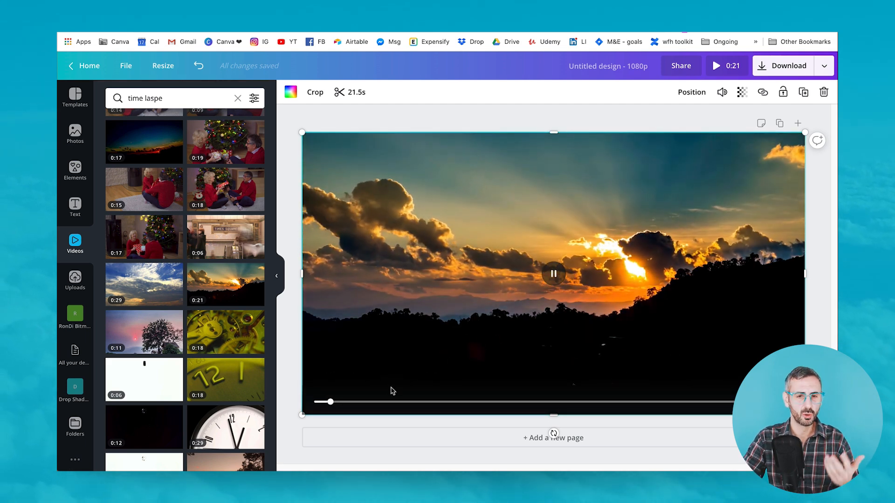
{"action": "left_click", "coordinate": [549, 276]}
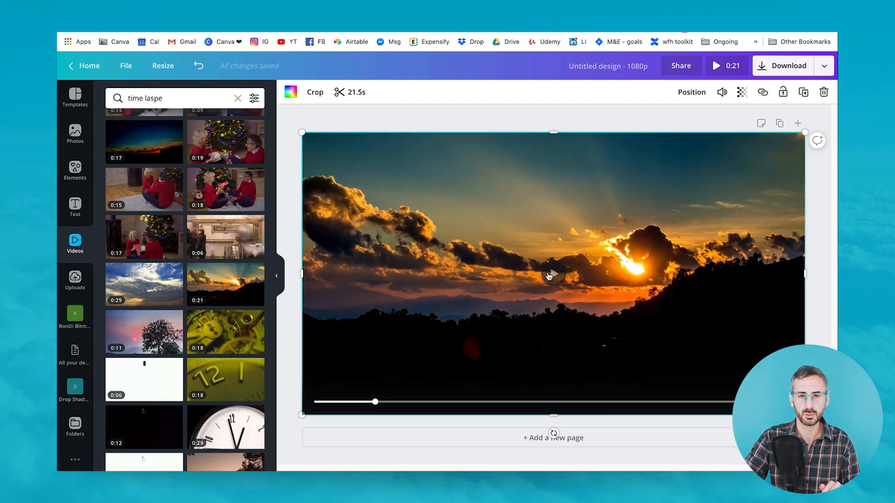
{"action": "scroll", "coordinate": [72, 297], "scroll_direction": "down", "scroll_amount": 2}
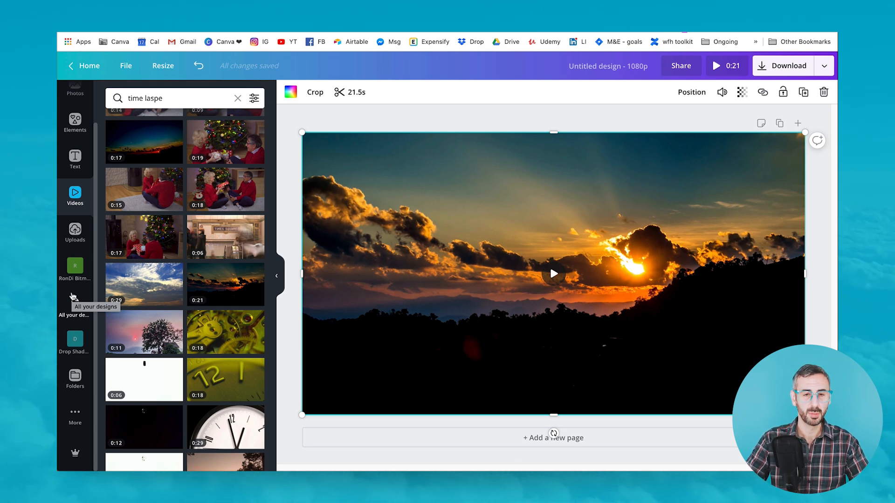
{"action": "scroll", "coordinate": [201, 330], "scroll_direction": "down", "scroll_amount": 6}
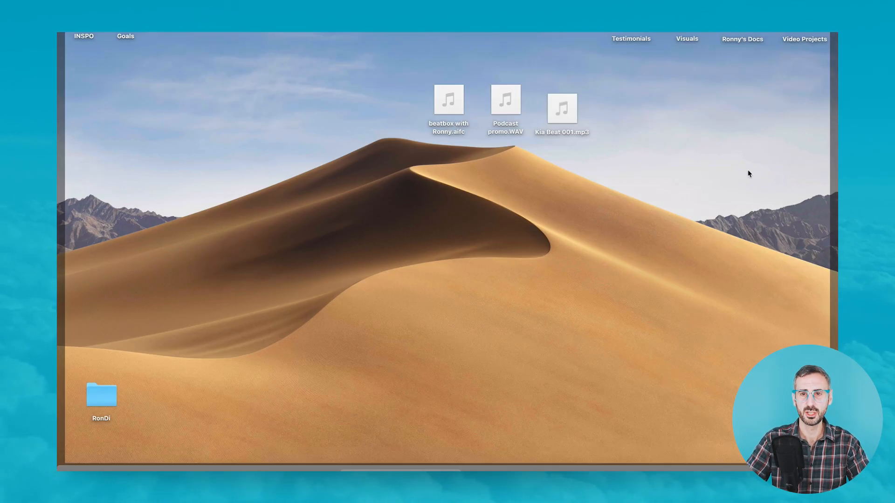
{"action": "left_click_drag", "start_coordinate": [564, 113], "coordinate": [563, 251]}
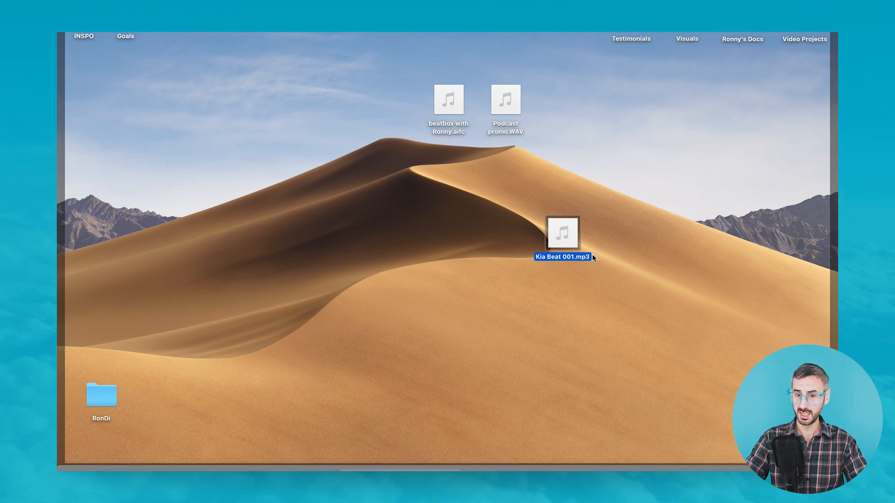
{"action": "left_click_drag", "start_coordinate": [564, 245], "coordinate": [568, 122]}
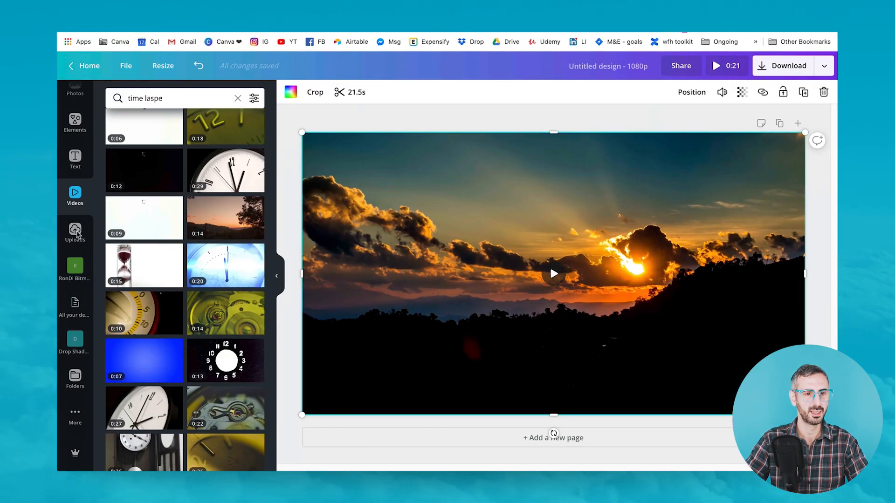
Check whether the audio files on the Desktop can be chosen for upload from the computer, and cancel the file selection
{"action": "left_click", "coordinate": [75, 230]}
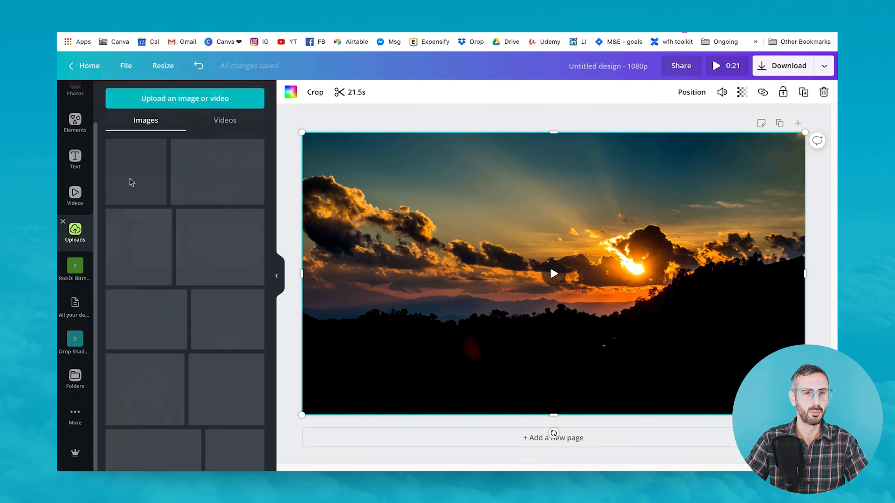
{"action": "left_click", "coordinate": [197, 98]}
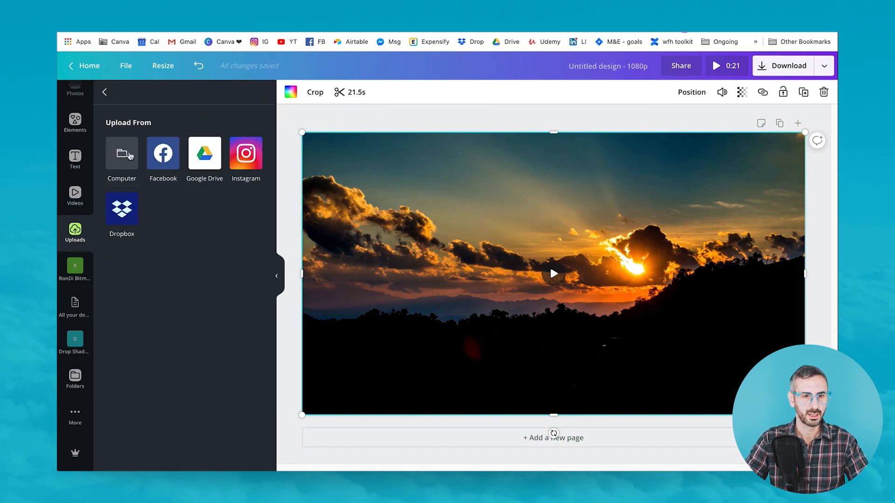
{"action": "left_click", "coordinate": [131, 156]}
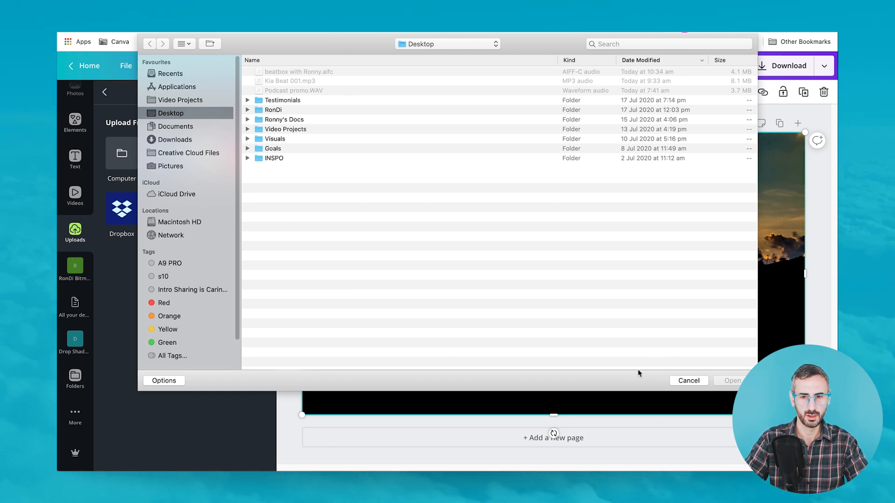
{"action": "left_click", "coordinate": [689, 381]}
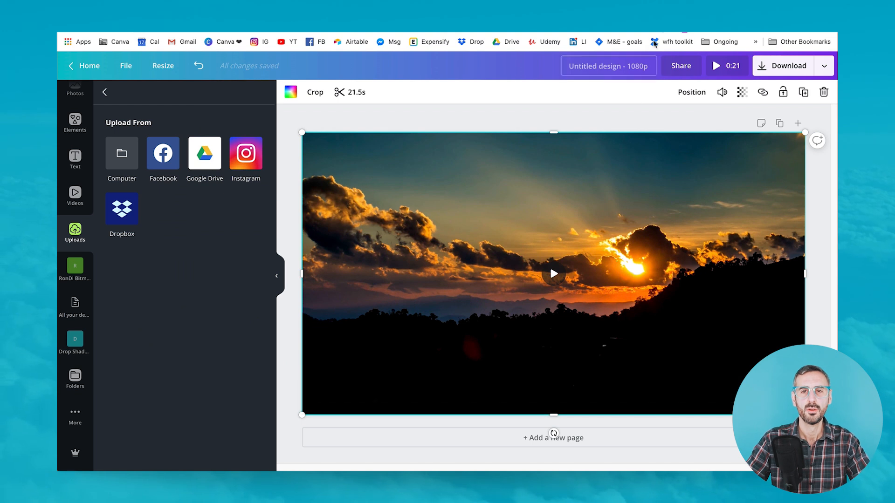
Search Google in a new tab for "mp3 to mp4 online video converter" and open the video.online-convert.com result
{"action": "key", "text": "ctrl+t"}
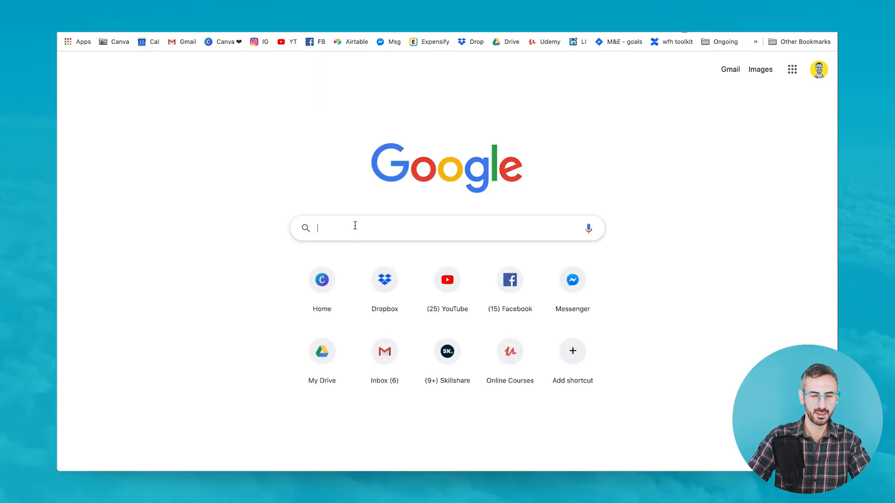
{"action": "left_click", "coordinate": [243, 33]}
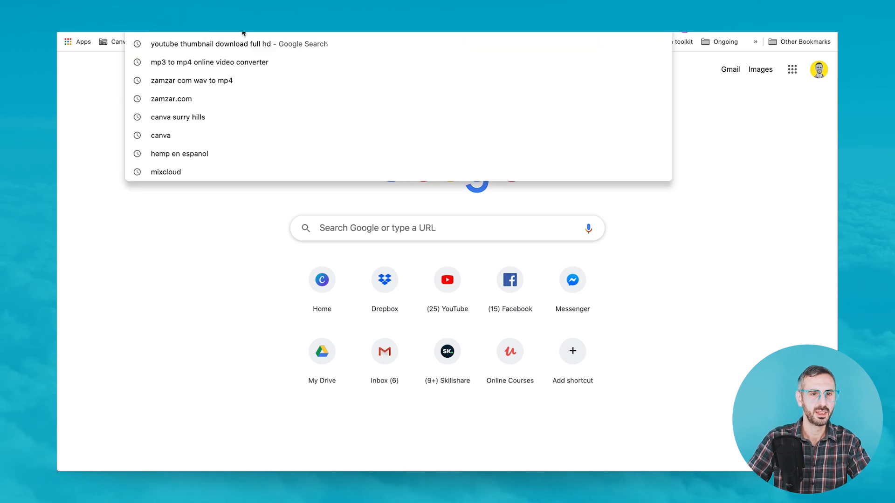
{"action": "left_click", "coordinate": [234, 69]}
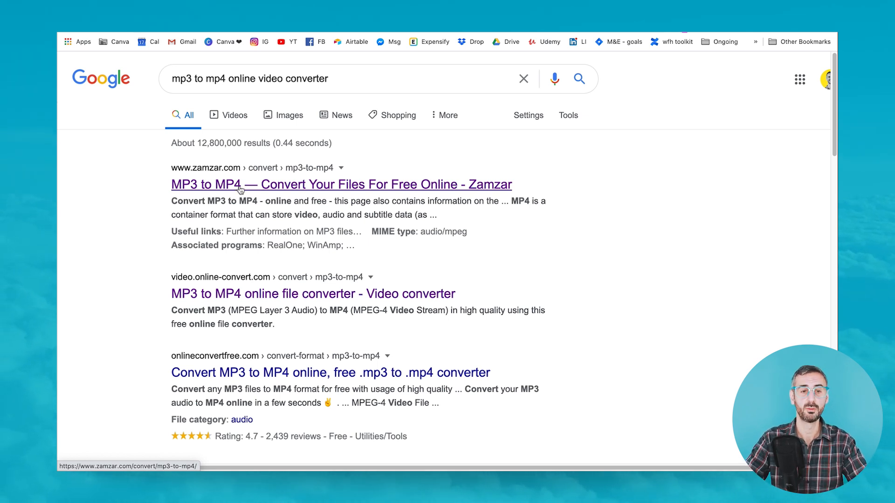
{"action": "scroll", "coordinate": [243, 266], "scroll_direction": "down", "scroll_amount": 1}
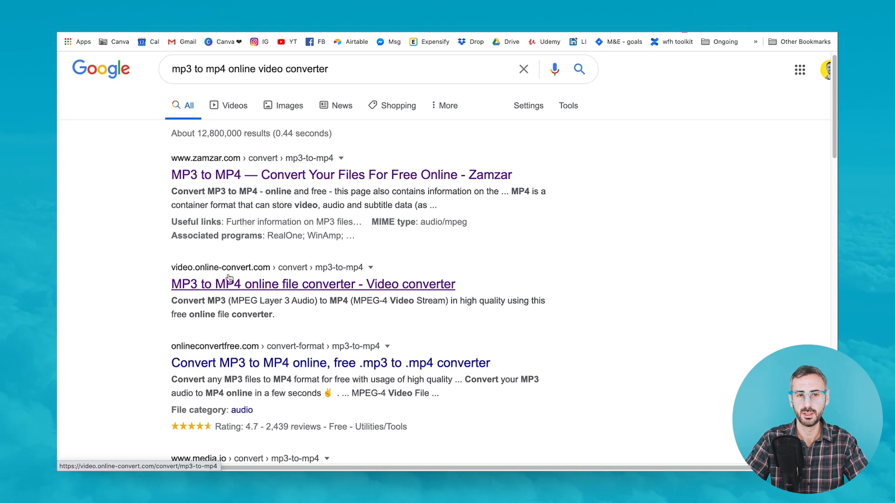
{"action": "left_click", "coordinate": [242, 293]}
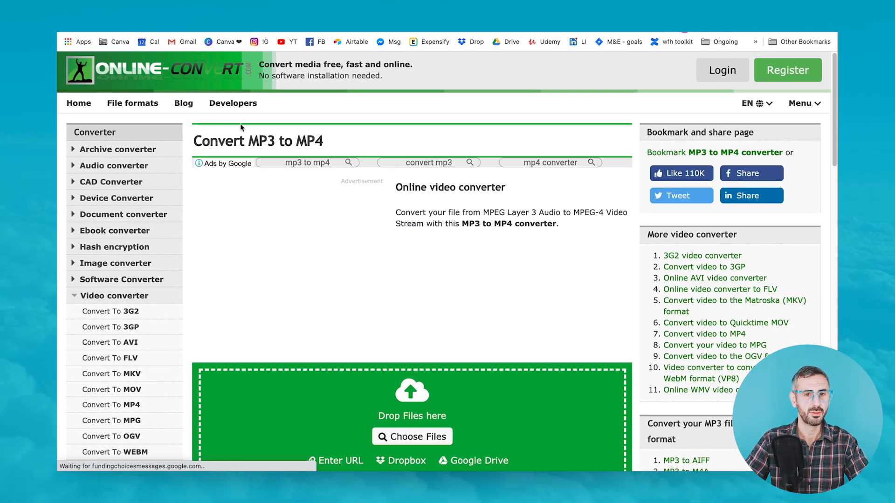
Upload Kia Beat 001.mp3 from the Desktop to the MP3 to MP4 converter
{"action": "left_click_drag", "start_coordinate": [248, 140], "coordinate": [327, 141]}
{"action": "scroll", "coordinate": [303, 160], "scroll_direction": "down", "scroll_amount": 3}
{"action": "scroll", "coordinate": [303, 160], "scroll_direction": "down", "scroll_amount": 3}
{"action": "left_click", "coordinate": [424, 288]}
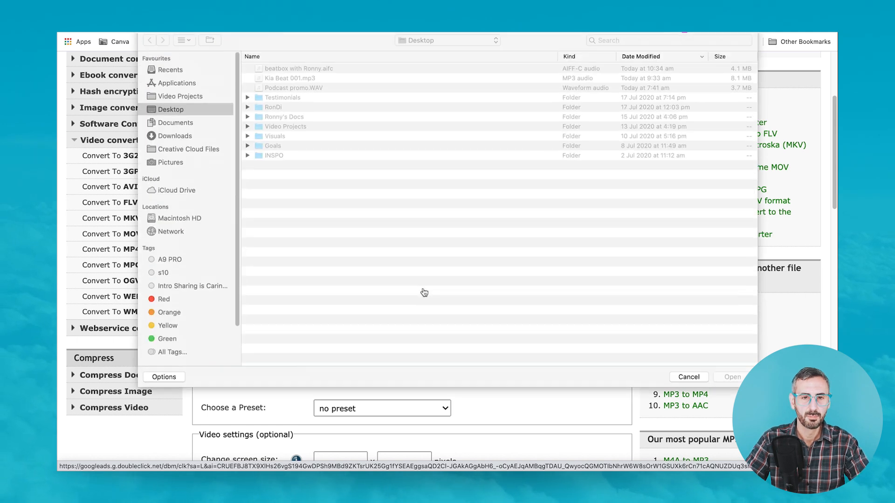
{"action": "left_click", "coordinate": [298, 84]}
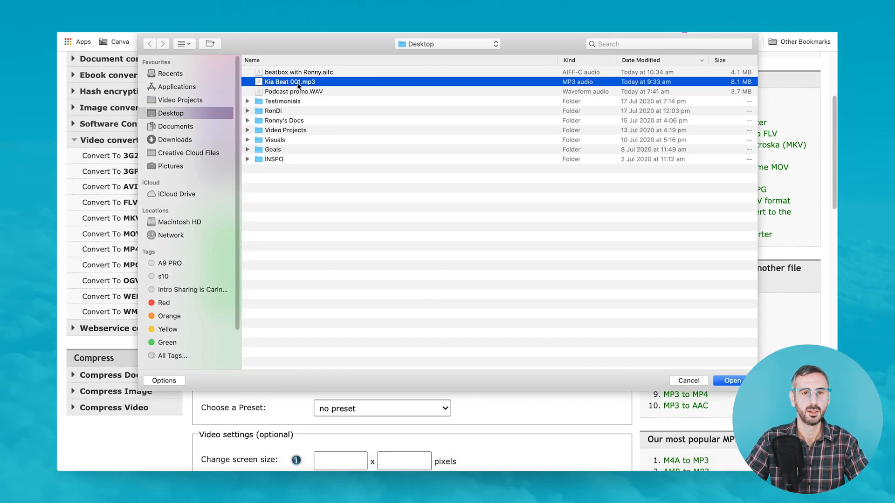
{"action": "left_click", "coordinate": [731, 382]}
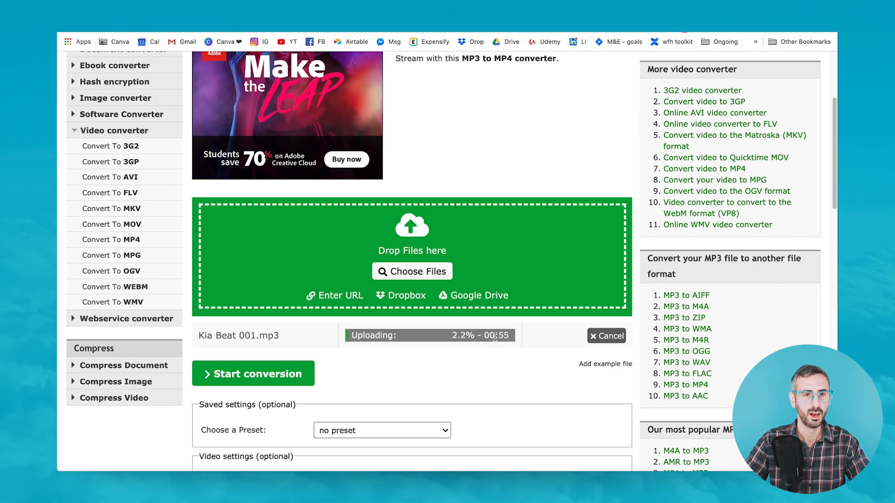
Review the optional conversion settings and start converting Kia Beat 001.mp3 to MP4 without a preset
{"action": "scroll", "coordinate": [339, 305], "scroll_direction": "down", "scroll_amount": 1}
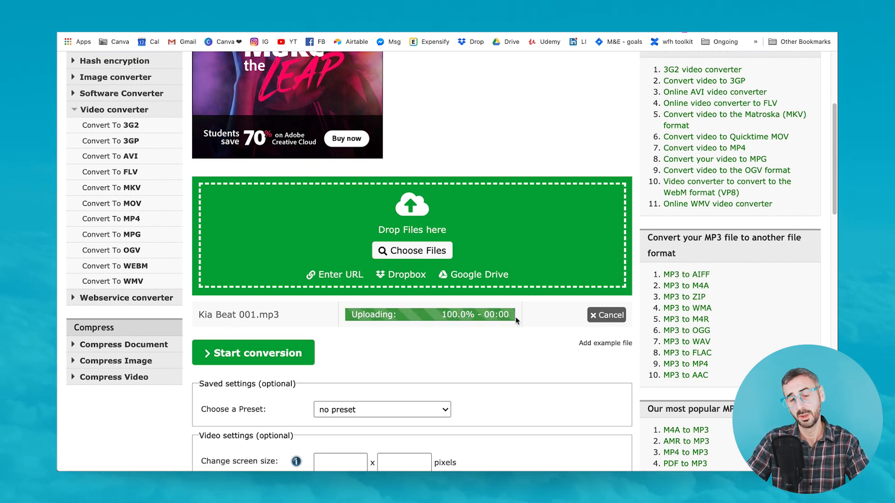
{"action": "scroll", "coordinate": [516, 320], "scroll_direction": "down", "scroll_amount": 5}
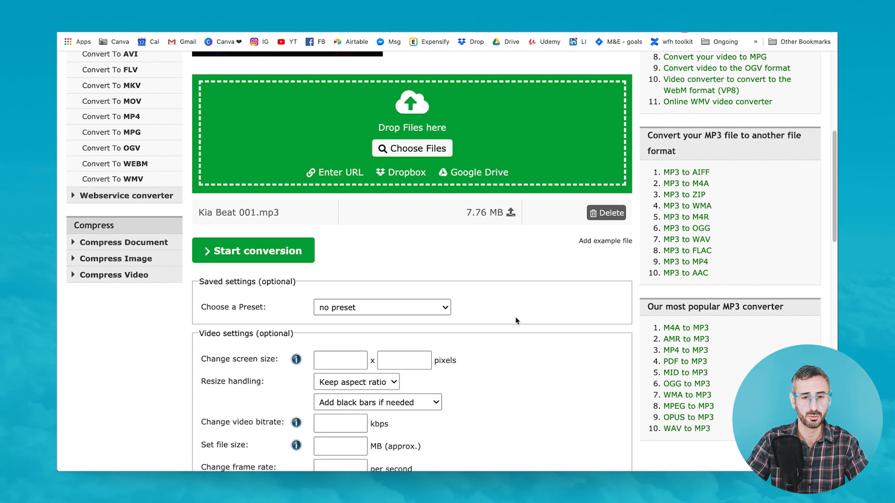
{"action": "scroll", "coordinate": [516, 320], "scroll_direction": "down", "scroll_amount": 3}
{"action": "left_click", "coordinate": [232, 184]}
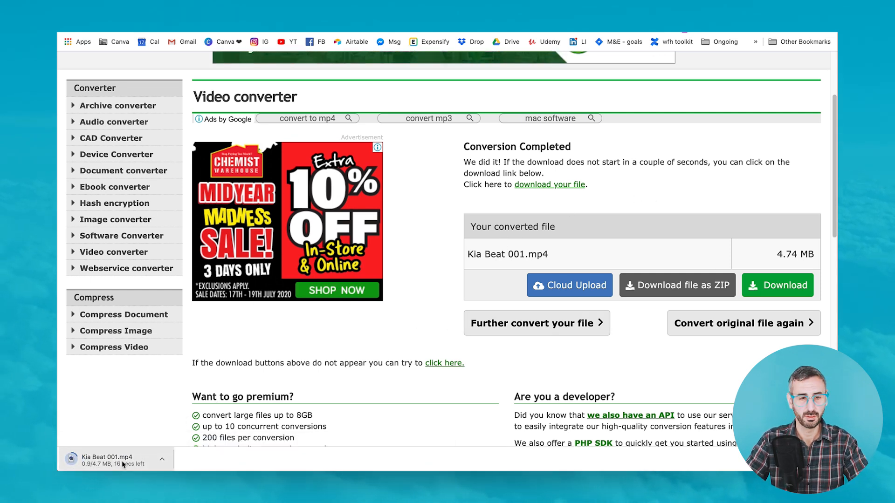
Show the downloaded Kia Beat 001.mp4 in Finder, move it from Downloads to the Desktop and reposition its desktop icon
{"action": "scroll", "coordinate": [324, 260], "scroll_direction": "down", "scroll_amount": 7}
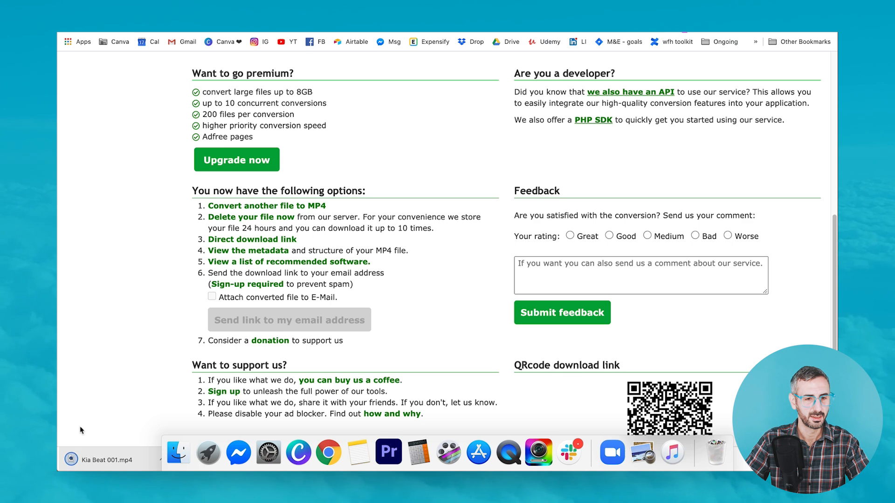
{"action": "left_click", "coordinate": [168, 460]}
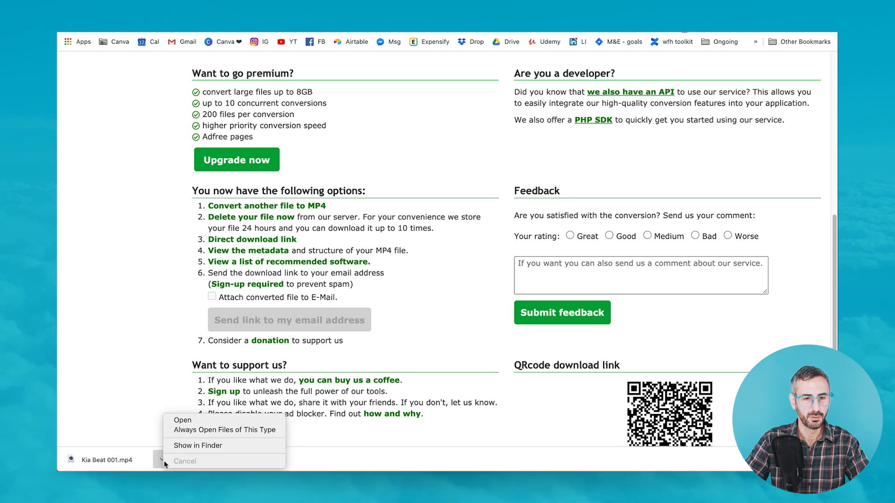
{"action": "left_click", "coordinate": [187, 446]}
{"action": "left_click_drag", "start_coordinate": [224, 135], "coordinate": [127, 188]}
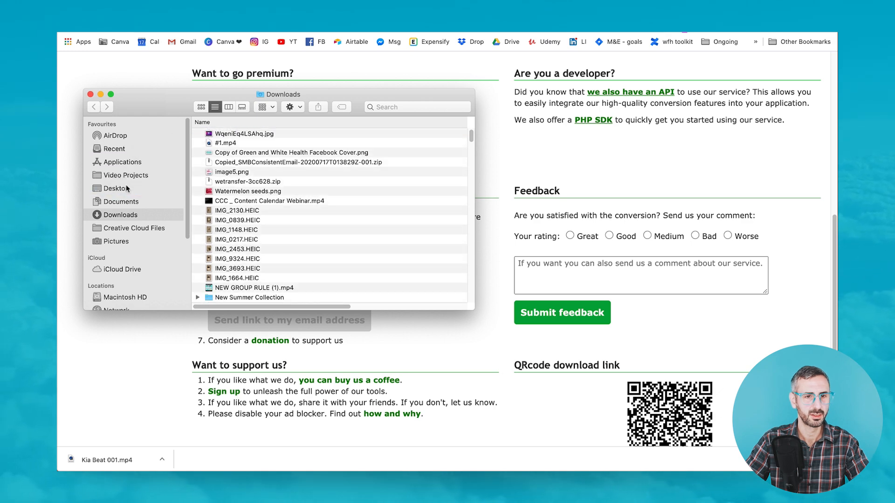
{"action": "left_click", "coordinate": [90, 95]}
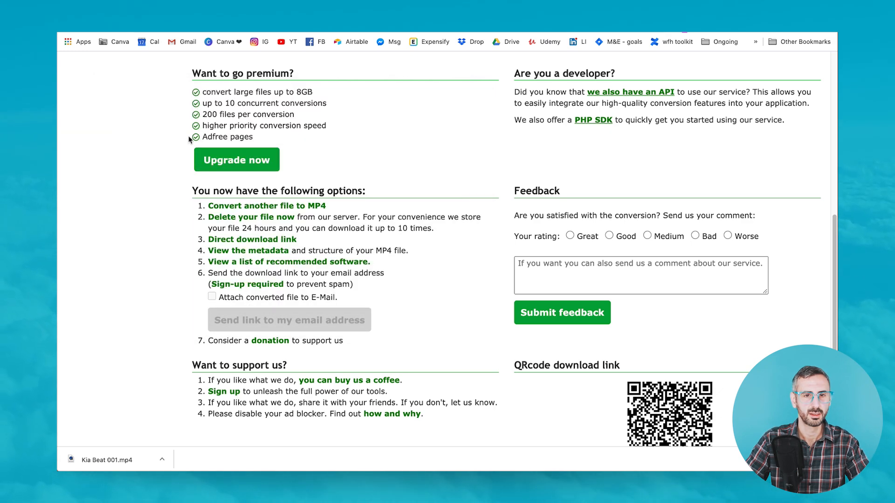
{"action": "key", "text": "F11"}
{"action": "left_click_drag", "start_coordinate": [808, 90], "coordinate": [566, 179]}
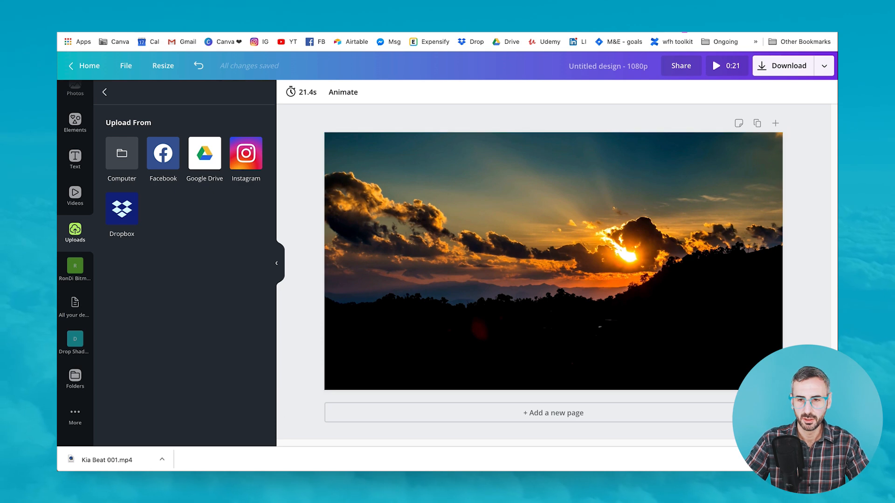
In the Canva design, upload Kia Beat 001.mp4 from the Desktop and show the uploaded videos
{"action": "left_click", "coordinate": [827, 459]}
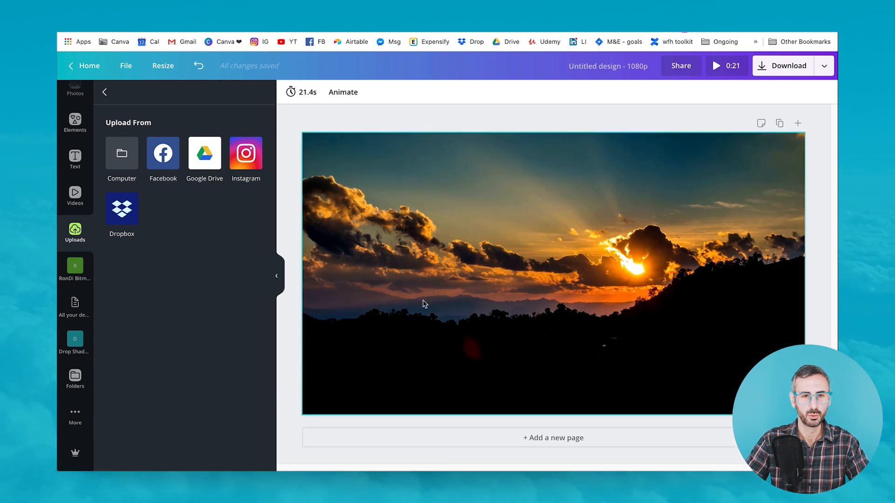
{"action": "left_click", "coordinate": [122, 161]}
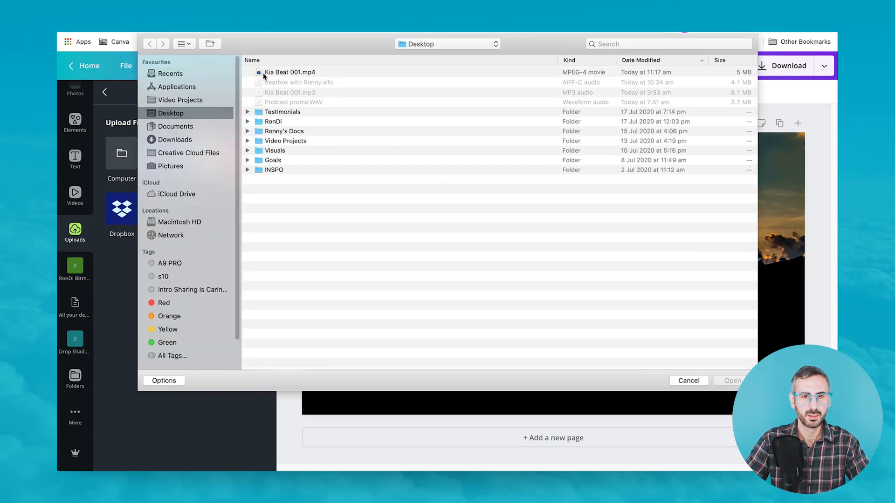
{"action": "left_click", "coordinate": [308, 74]}
{"action": "left_click", "coordinate": [721, 379]}
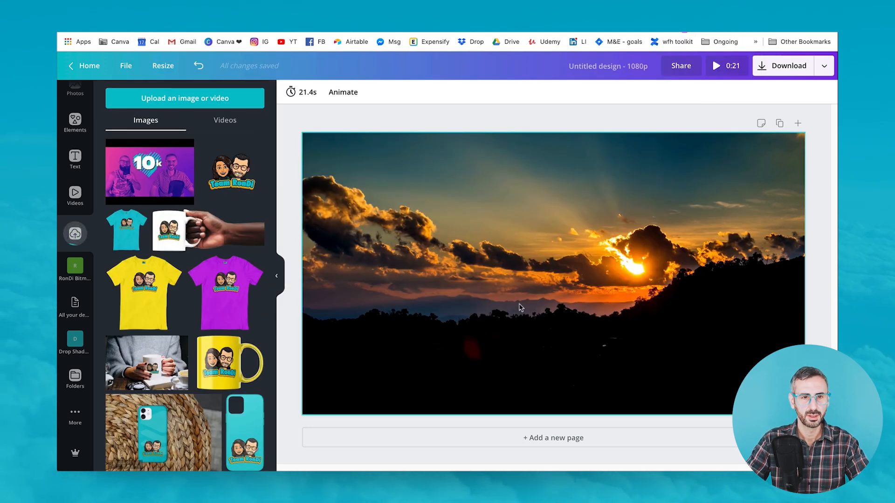
{"action": "left_click", "coordinate": [219, 122]}
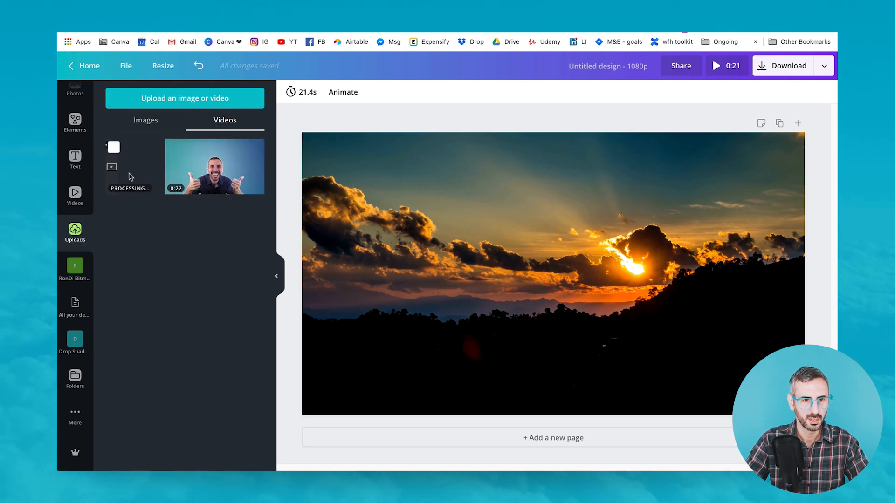
Shift the sunset video aside to uncover a white strip on the page and add the uploaded Kia Beat 001 track to the design
{"action": "left_click", "coordinate": [440, 287]}
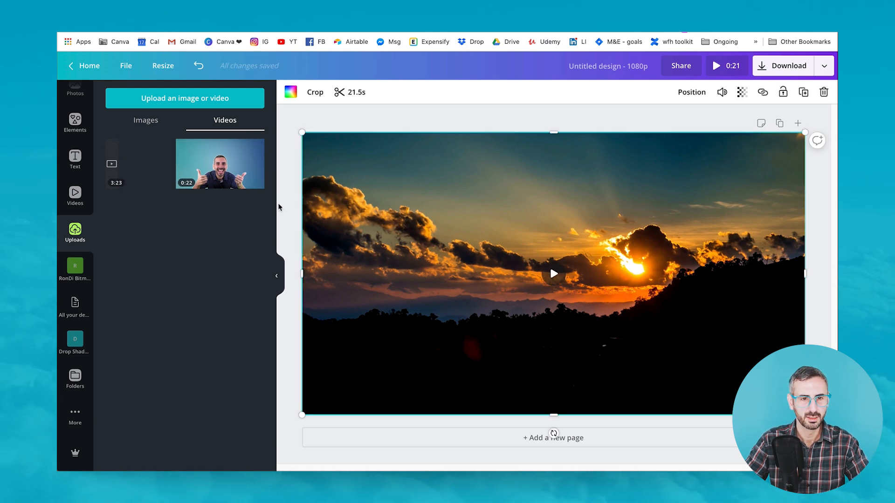
{"action": "left_click_drag", "start_coordinate": [115, 169], "coordinate": [138, 180]}
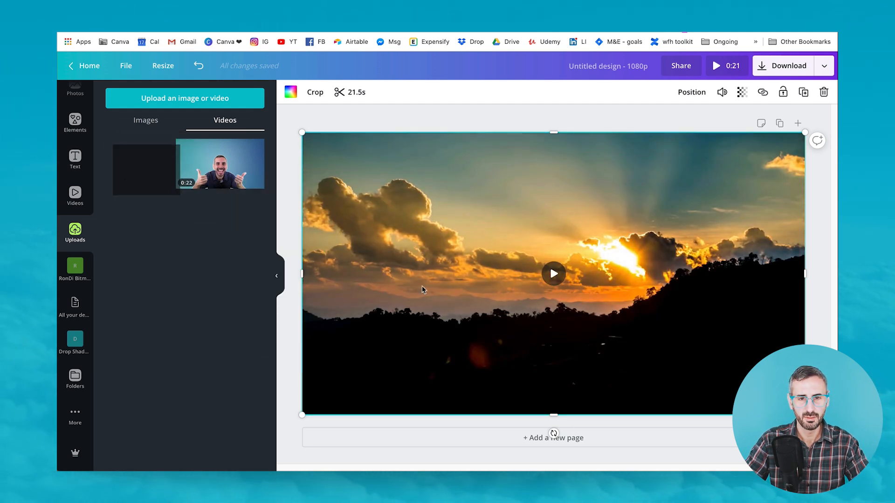
{"action": "left_click_drag", "start_coordinate": [421, 266], "coordinate": [474, 265]}
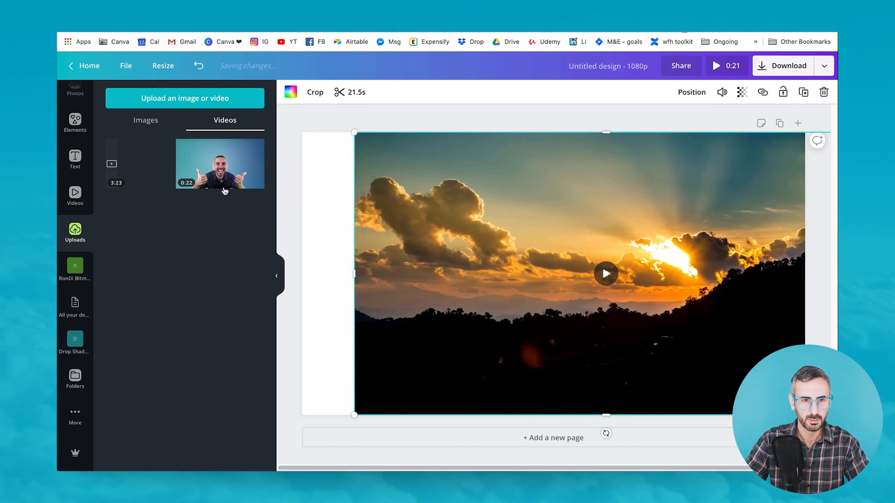
{"action": "left_click", "coordinate": [329, 256]}
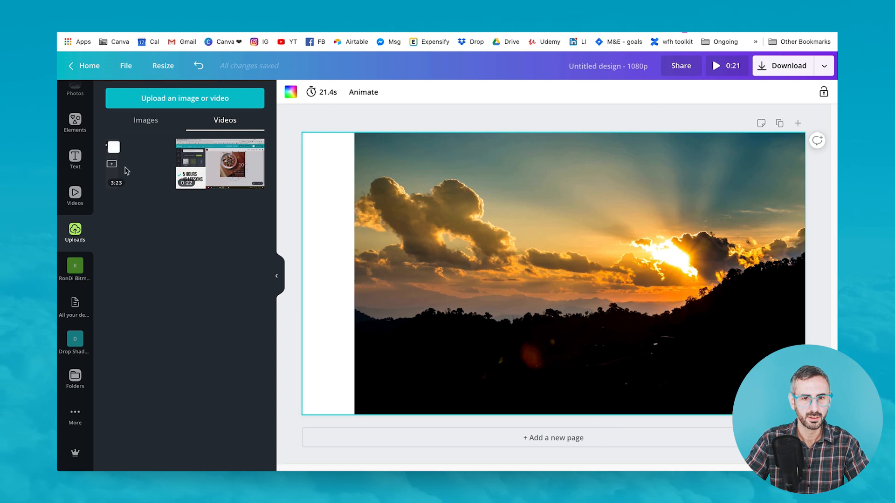
{"action": "left_click", "coordinate": [112, 164]}
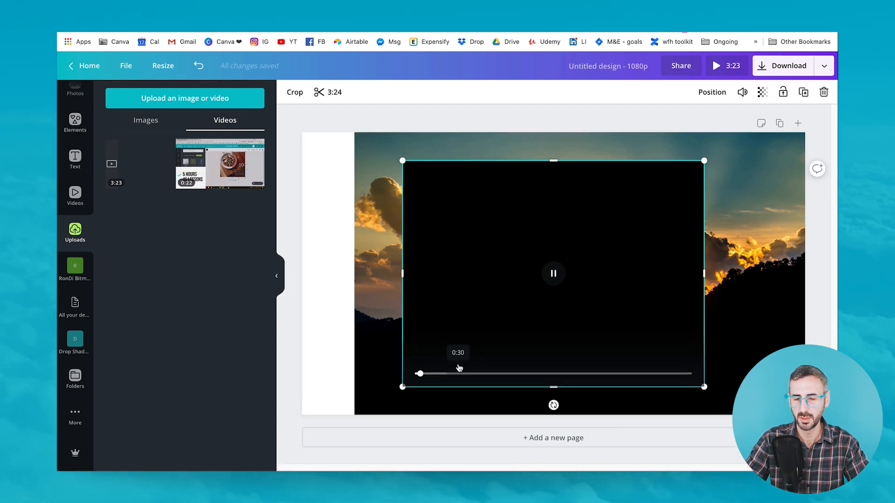
Move the black music clip over the white strip, pause its playback and shrink it to a small rectangle in the page's lower corner
{"action": "left_click_drag", "start_coordinate": [436, 222], "coordinate": [360, 222]}
{"action": "left_click", "coordinate": [363, 216]}
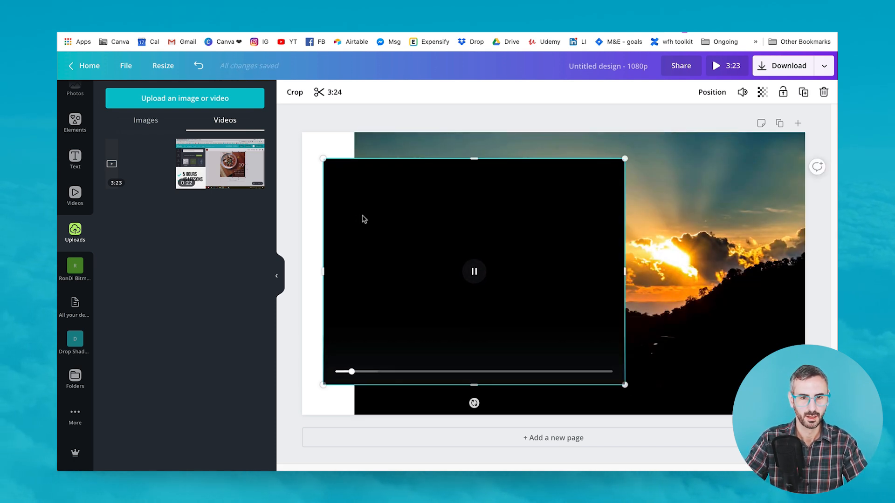
{"action": "left_click", "coordinate": [475, 272]}
{"action": "left_click_drag", "start_coordinate": [625, 159], "coordinate": [321, 373]}
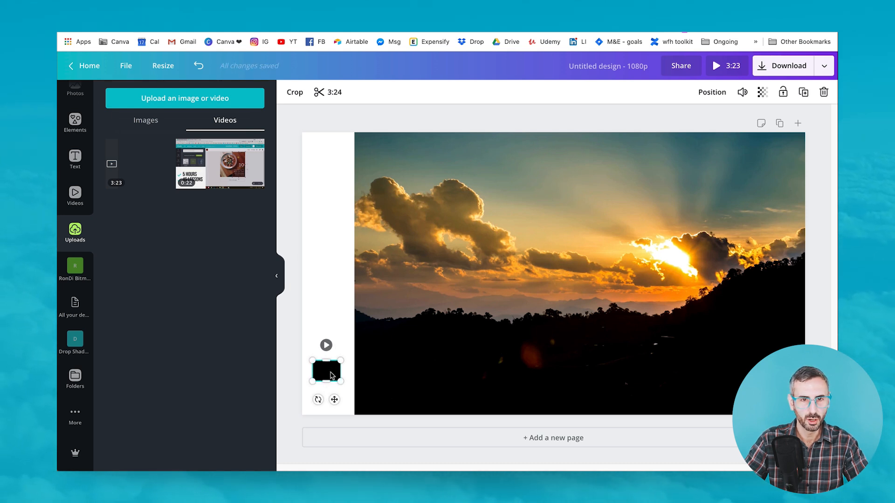
Check the sunset video's duration and trim the end of the music clip so that it lasts 21.5 seconds
{"action": "left_click", "coordinate": [332, 93]}
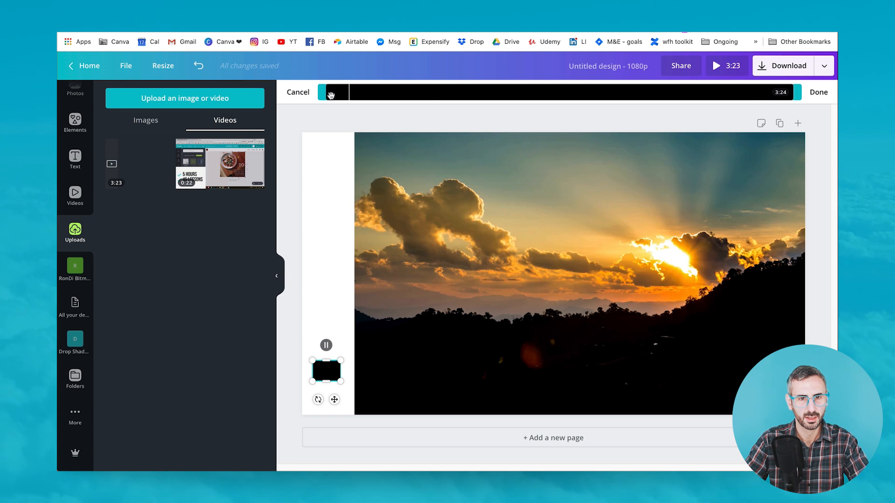
{"action": "left_click_drag", "start_coordinate": [356, 93], "coordinate": [354, 93]}
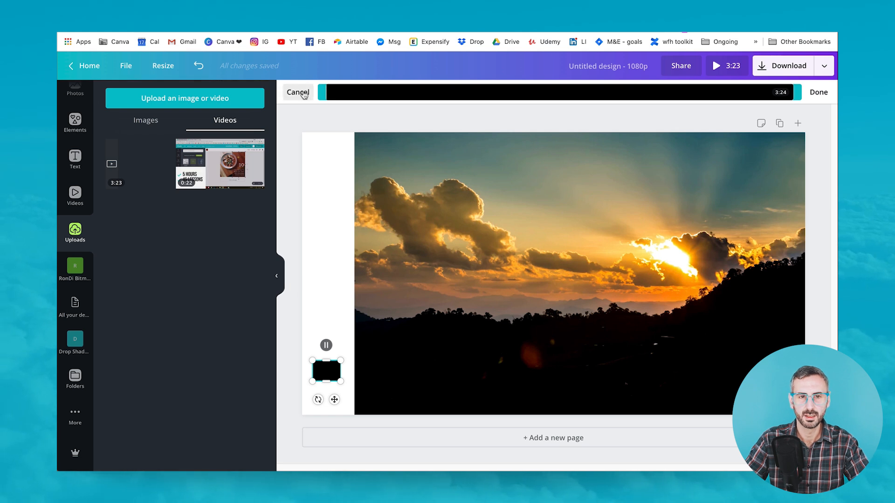
{"action": "left_click", "coordinate": [327, 346]}
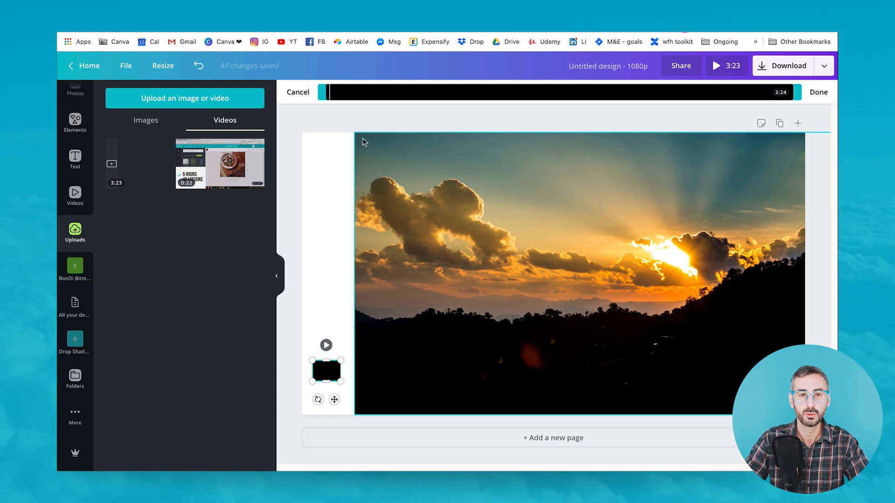
{"action": "left_click", "coordinate": [475, 209]}
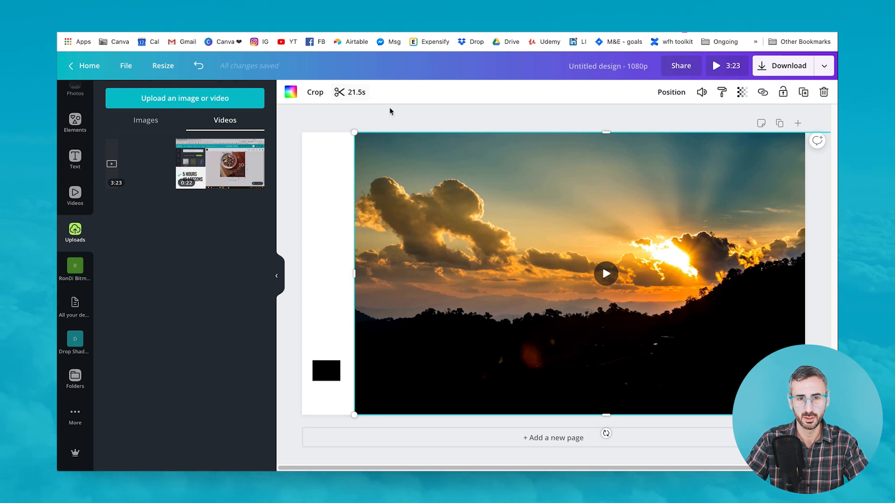
{"action": "left_click", "coordinate": [321, 375]}
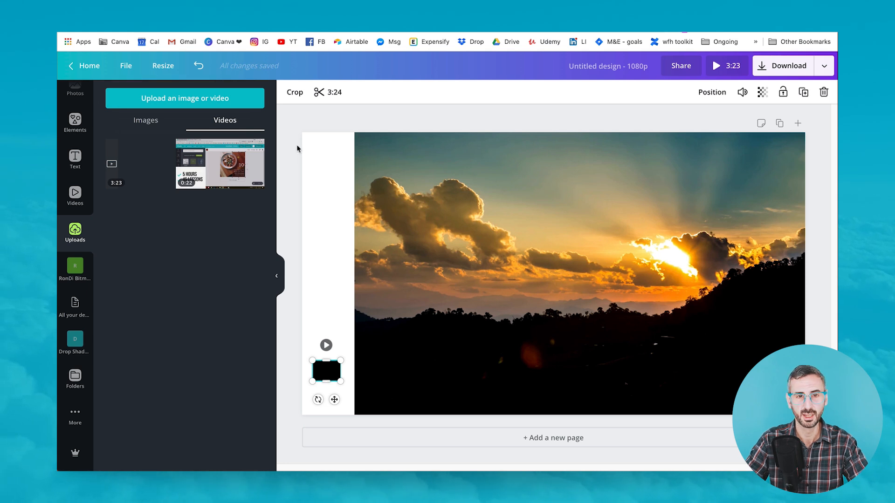
{"action": "left_click", "coordinate": [329, 92]}
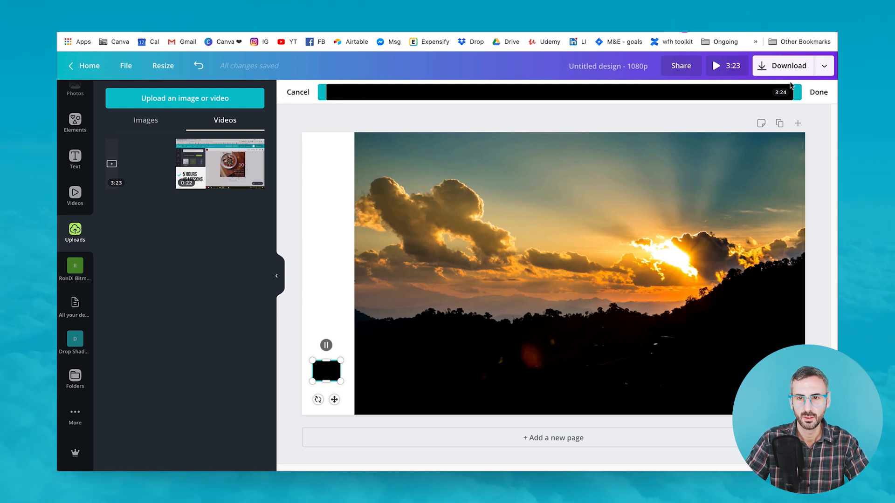
{"action": "left_click_drag", "start_coordinate": [799, 92], "coordinate": [365, 117]}
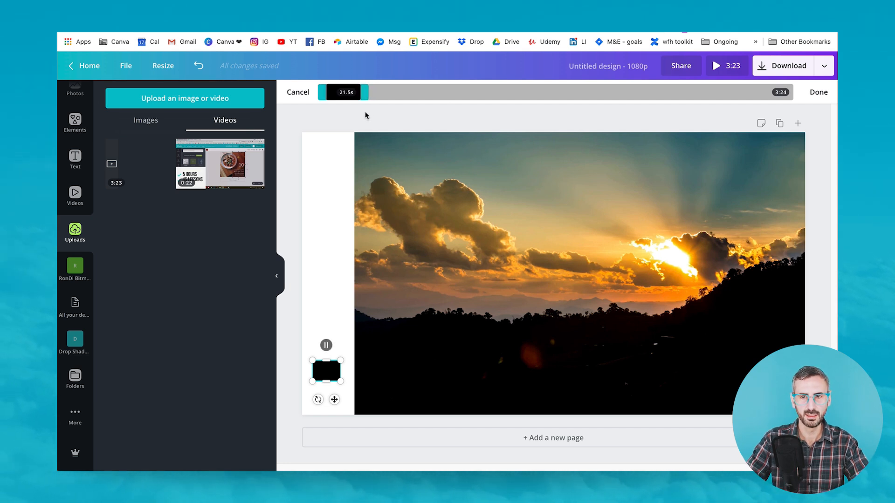
{"action": "left_click", "coordinate": [394, 118]}
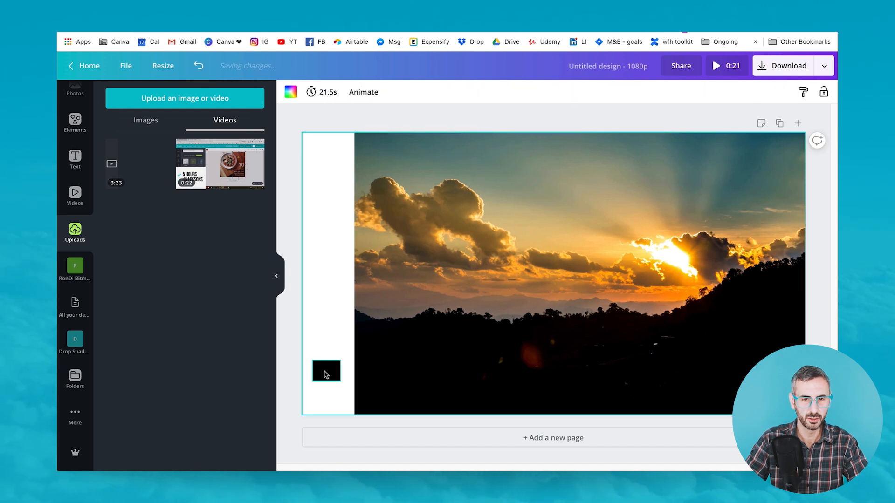
Make the small music clip fully transparent and move the sunset video back so that it fills the page
{"action": "left_click", "coordinate": [378, 342]}
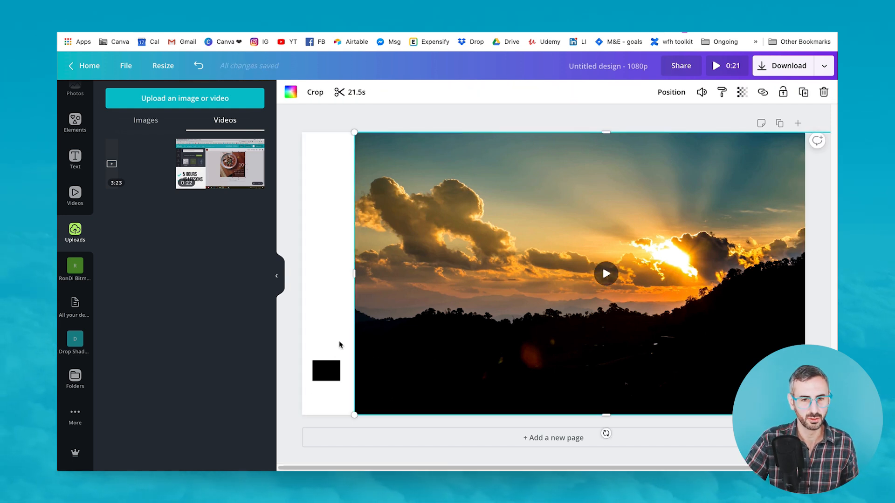
{"action": "left_click", "coordinate": [327, 372]}
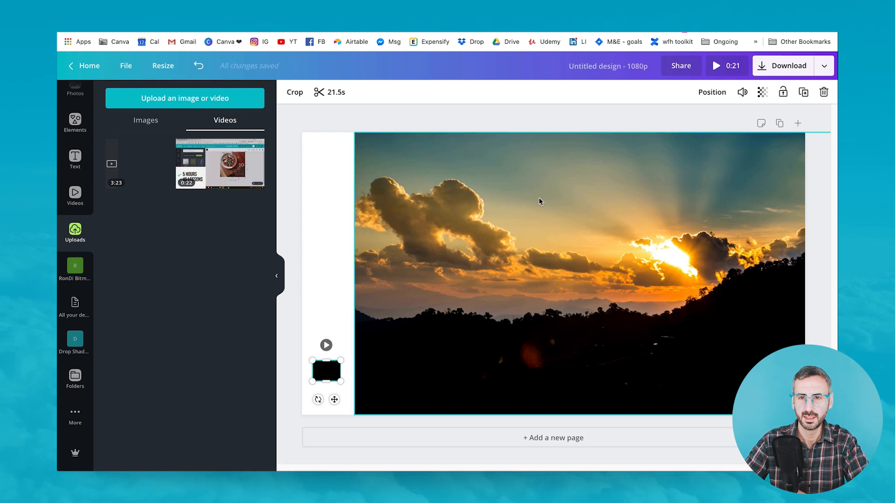
{"action": "left_click", "coordinate": [762, 93]}
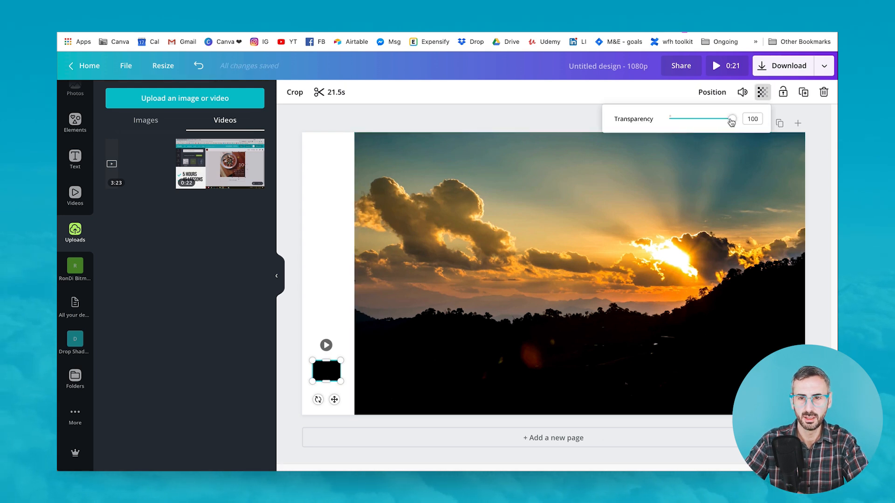
{"action": "left_click_drag", "start_coordinate": [733, 119], "coordinate": [670, 118]}
{"action": "left_click", "coordinate": [597, 241]}
{"action": "left_click_drag", "start_coordinate": [545, 251], "coordinate": [495, 248]}
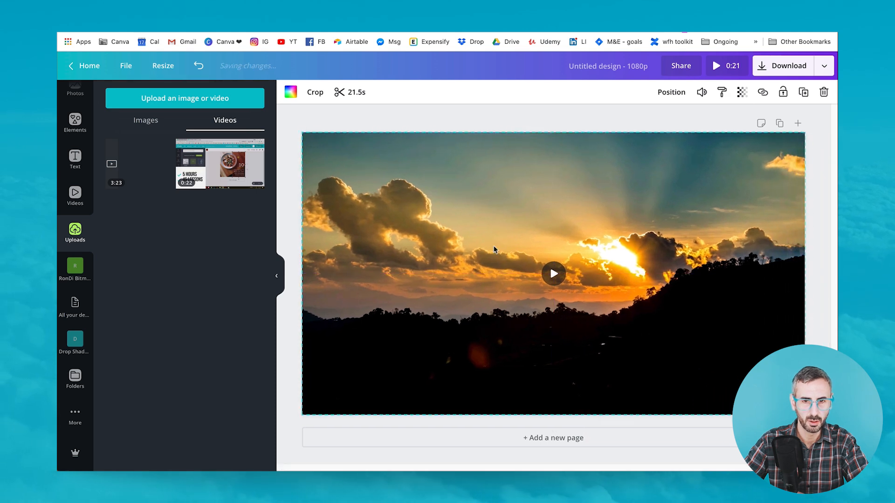
Preview the finished design, download it as an MP4 video and return to editing
{"action": "left_click", "coordinate": [822, 145]}
{"action": "left_click", "coordinate": [716, 69]}
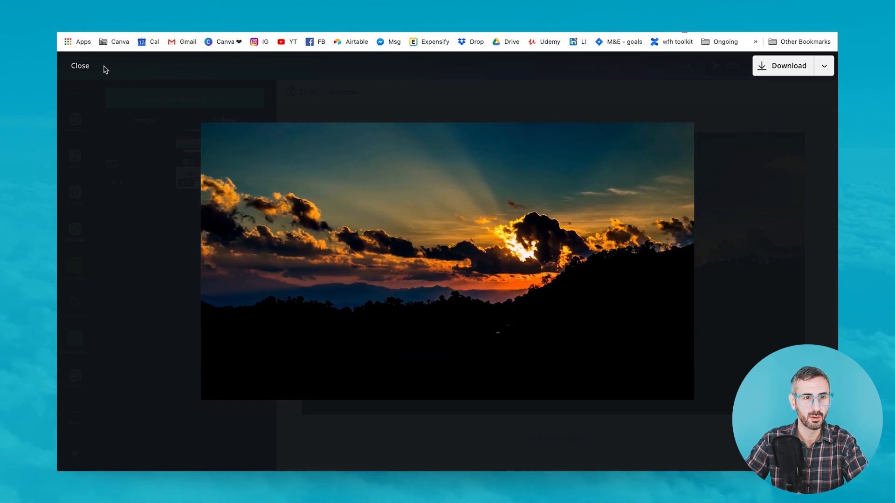
{"action": "left_click", "coordinate": [83, 66]}
{"action": "left_click", "coordinate": [783, 69]}
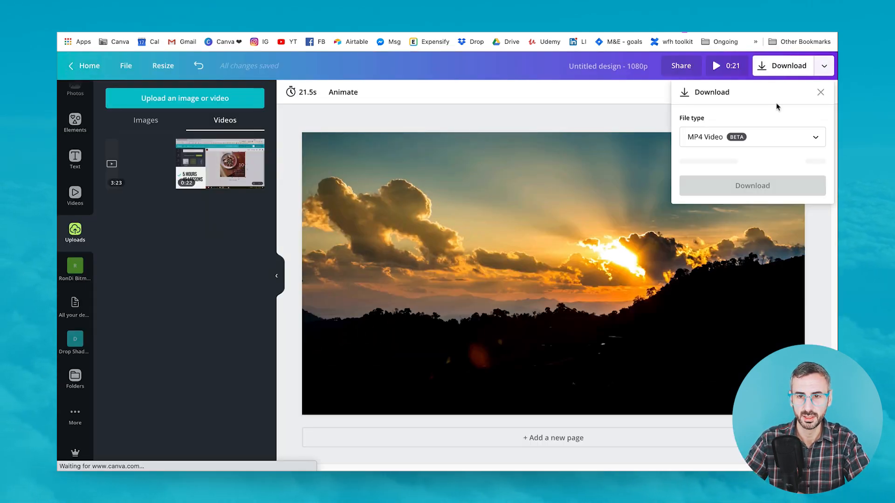
{"action": "left_click", "coordinate": [758, 167]}
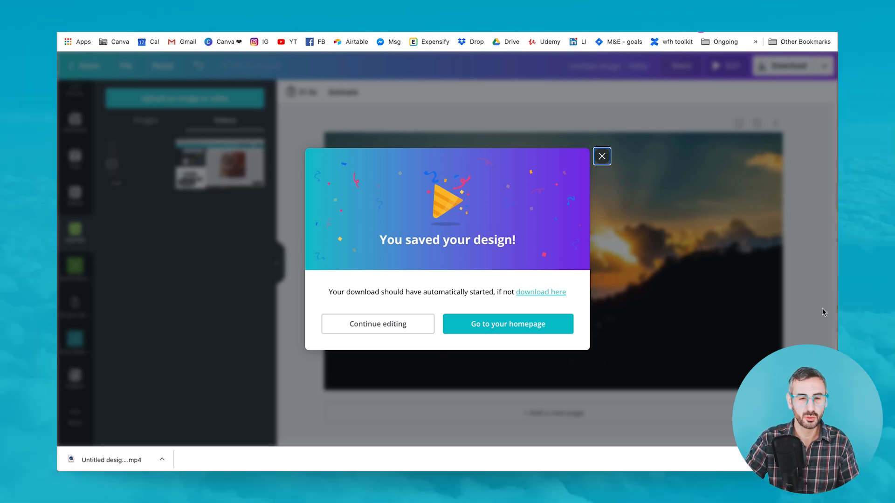
{"action": "left_click", "coordinate": [386, 322]}
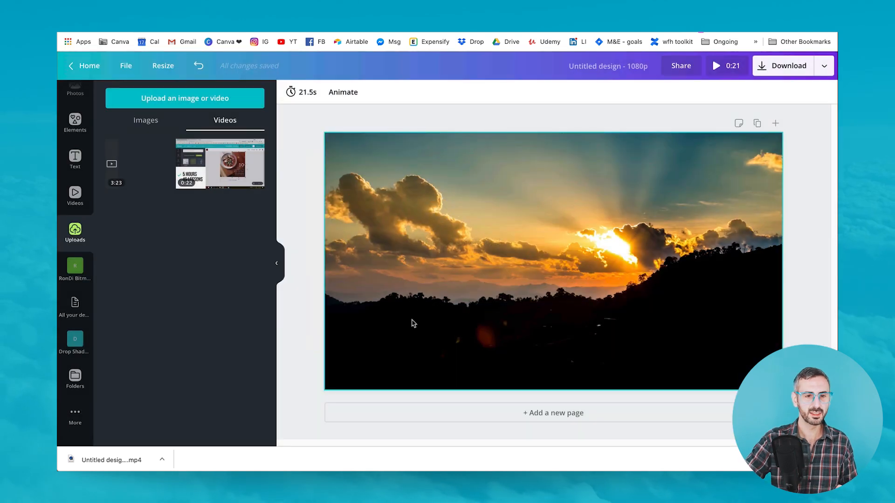
Show the downloaded Untitled design (1).mp4 in Finder, play it to check the music, and close the player and the Finder window
{"action": "left_click", "coordinate": [161, 459]}
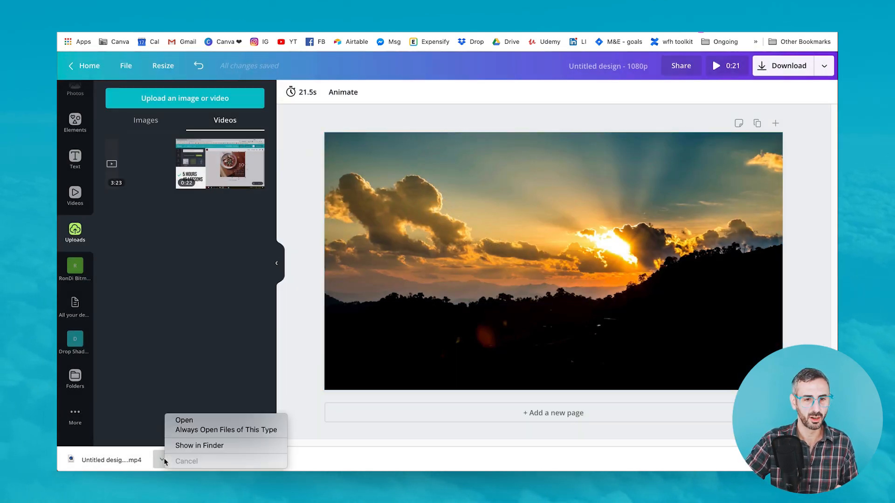
{"action": "left_click", "coordinate": [214, 446]}
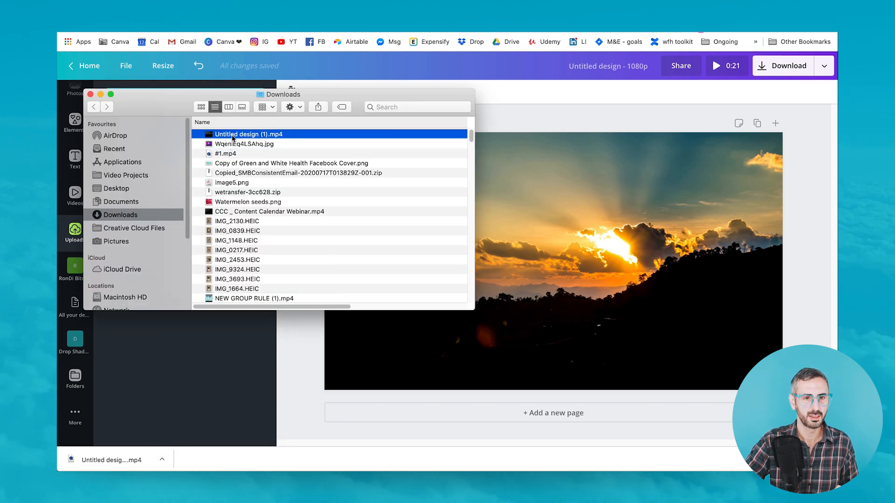
{"action": "double_click", "coordinate": [232, 136]}
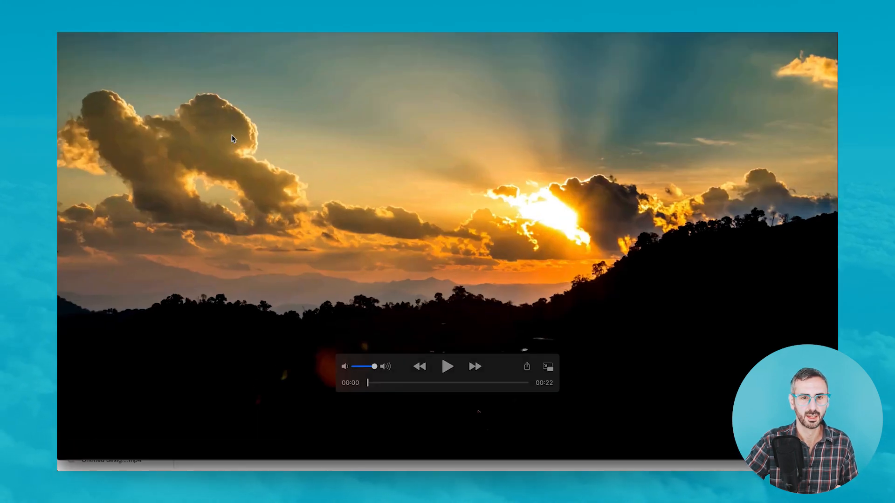
{"action": "left_click", "coordinate": [447, 368]}
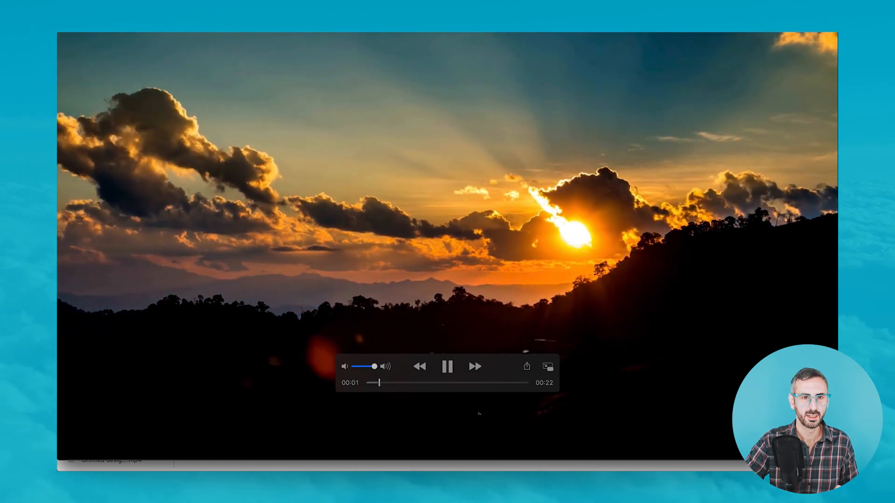
{"action": "left_click_drag", "start_coordinate": [65, 32], "coordinate": [234, 29]}
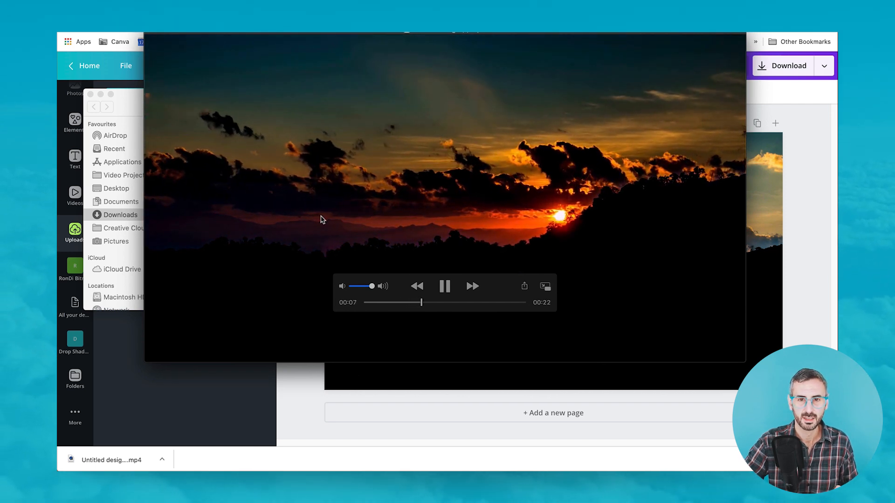
{"action": "left_click", "coordinate": [445, 286]}
{"action": "left_click", "coordinate": [154, 34]}
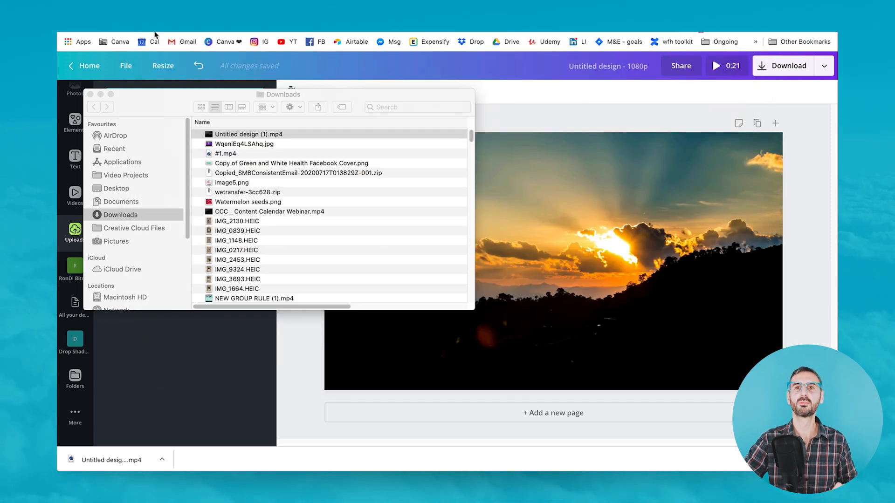
{"action": "left_click", "coordinate": [90, 94]}
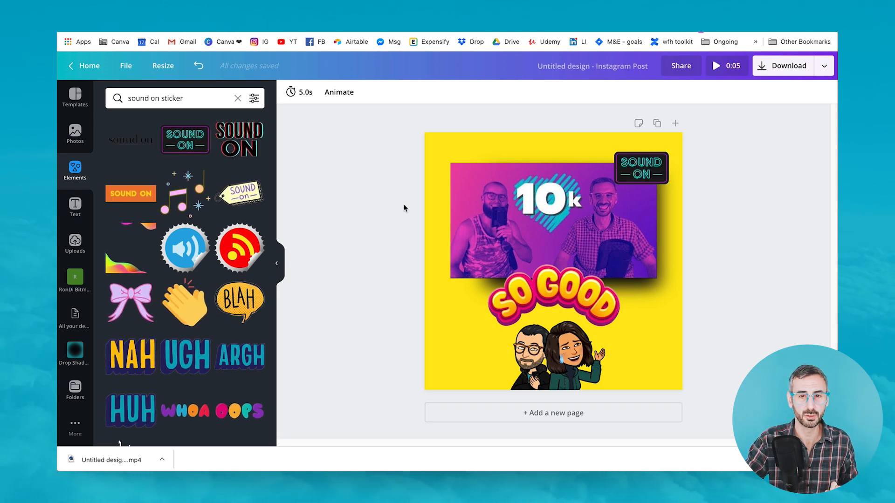
Switch to the Online-Convert site and go to its home page to look over the available converters
{"action": "key", "text": "F11"}
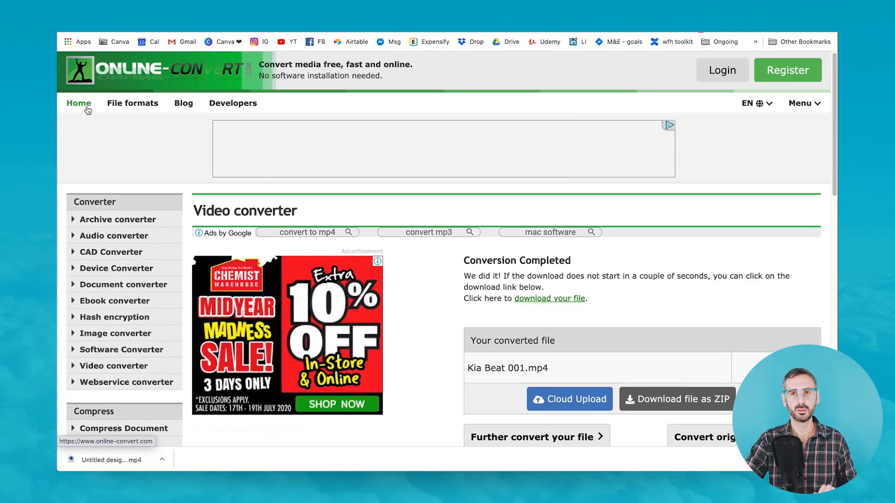
{"action": "left_click", "coordinate": [90, 112]}
{"action": "scroll", "coordinate": [286, 266], "scroll_direction": "down", "scroll_amount": 2}
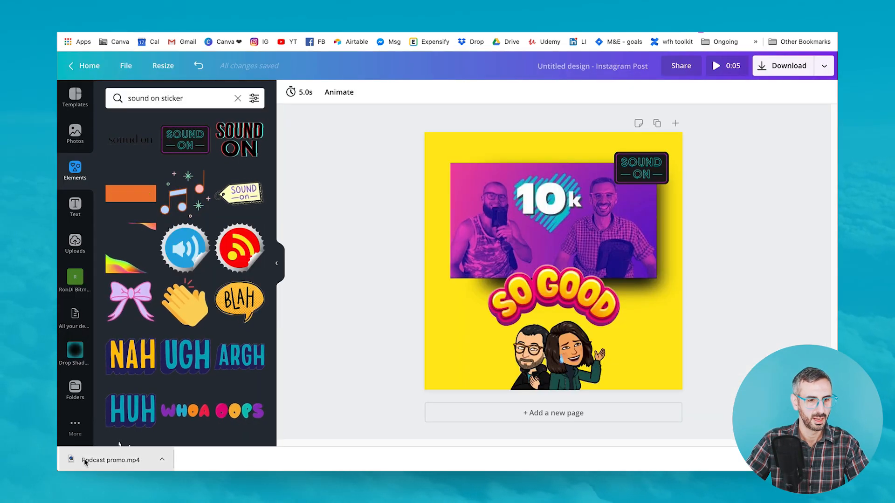
Upload the downloaded Podcast promo.mp4 to the Canva Instagram post design, add it to the page and pause its playback
{"action": "left_click_drag", "start_coordinate": [84, 461], "coordinate": [215, 269]}
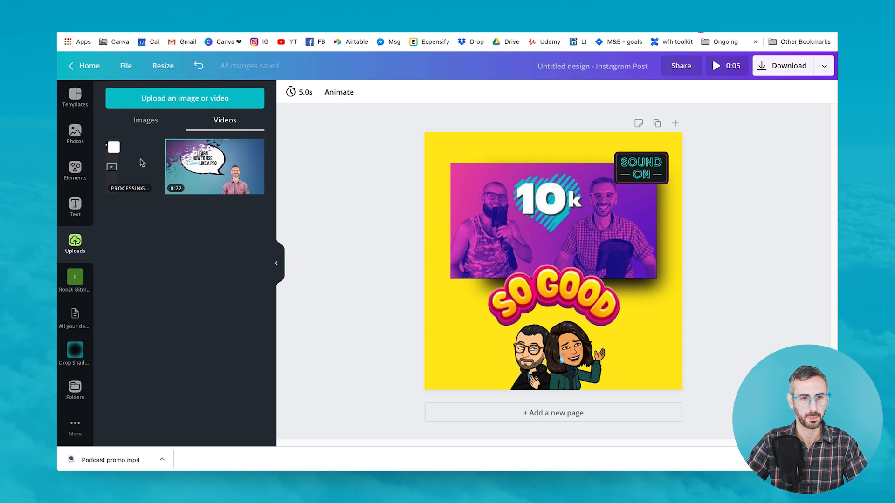
{"action": "left_click", "coordinate": [465, 373]}
{"action": "left_click", "coordinate": [117, 169]}
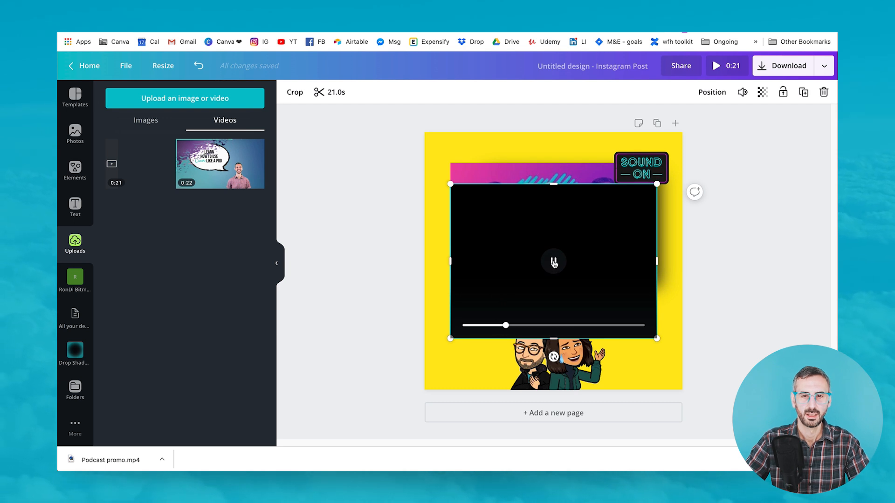
{"action": "left_click", "coordinate": [554, 263]}
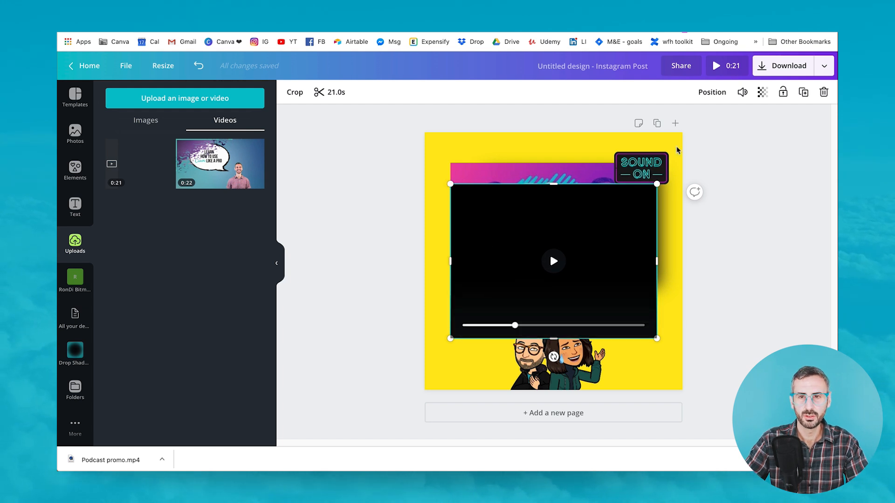
Lower the Podcast promo clip's volume, play it from near the start to listen to the audio, and rewind it to the beginning
{"action": "left_click", "coordinate": [742, 92]}
{"action": "left_click_drag", "start_coordinate": [711, 118], "coordinate": [688, 118]}
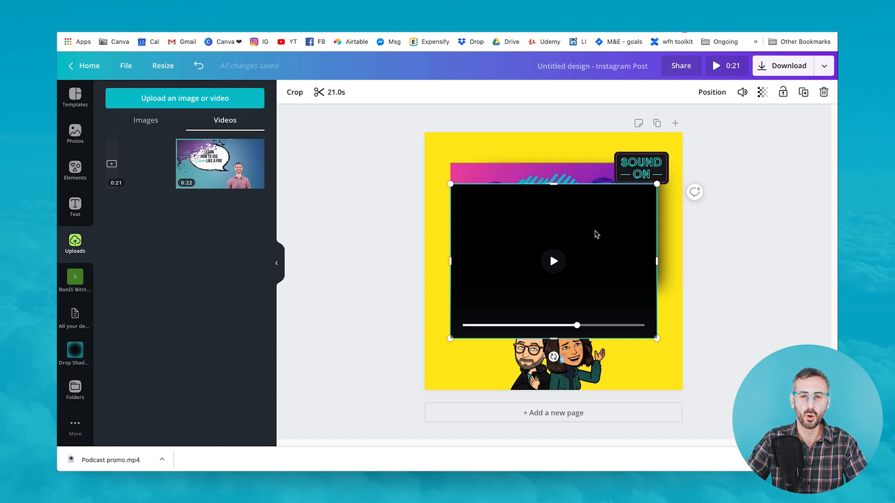
{"action": "left_click_drag", "start_coordinate": [577, 326], "coordinate": [468, 327]}
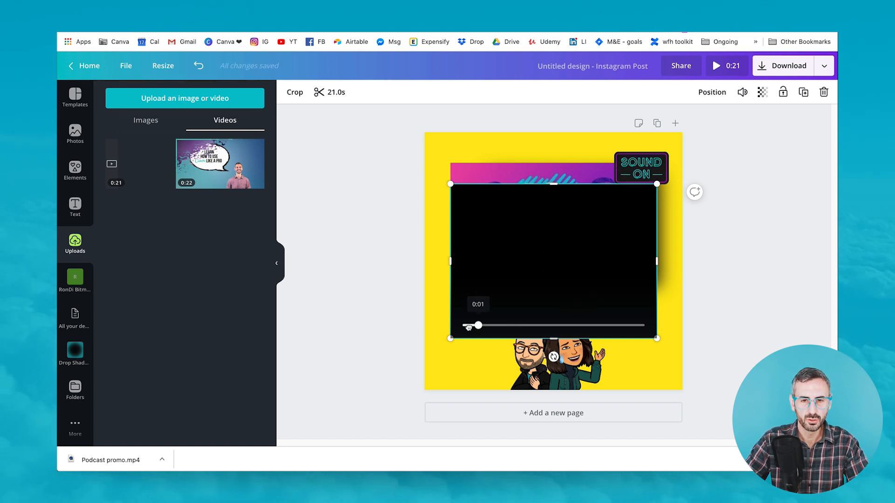
{"action": "left_click", "coordinate": [554, 262]}
{"action": "left_click", "coordinate": [554, 264]}
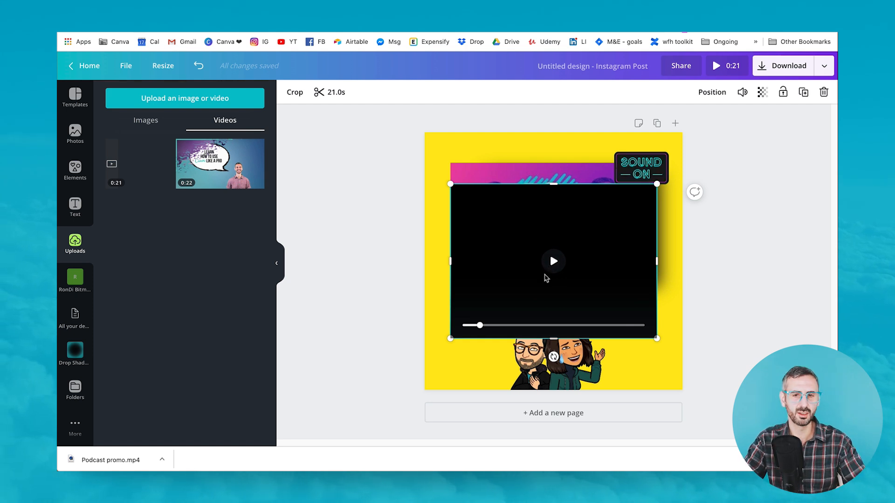
{"action": "left_click", "coordinate": [552, 266]}
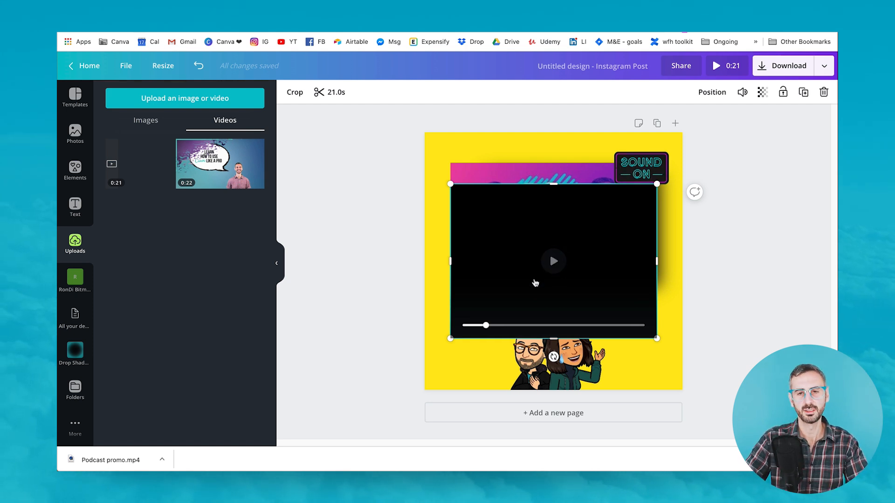
{"action": "left_click_drag", "start_coordinate": [486, 325], "coordinate": [453, 323]}
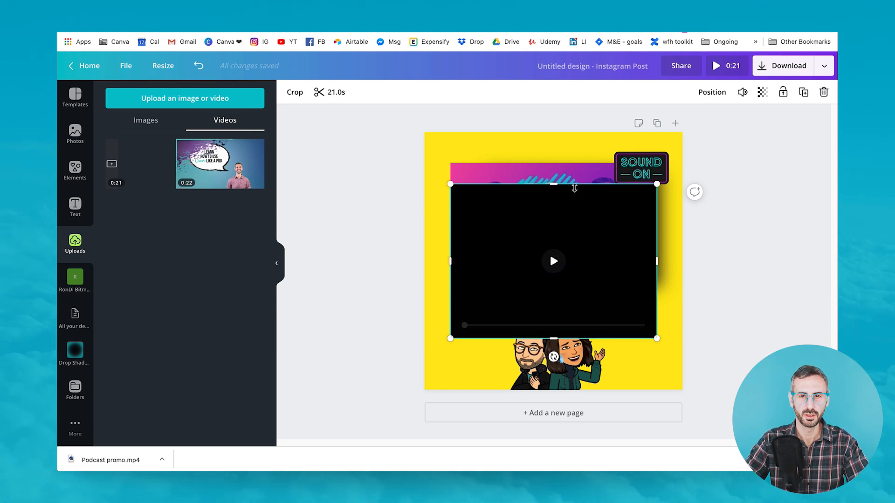
{"action": "left_click", "coordinate": [425, 313]}
{"action": "left_click", "coordinate": [493, 254]}
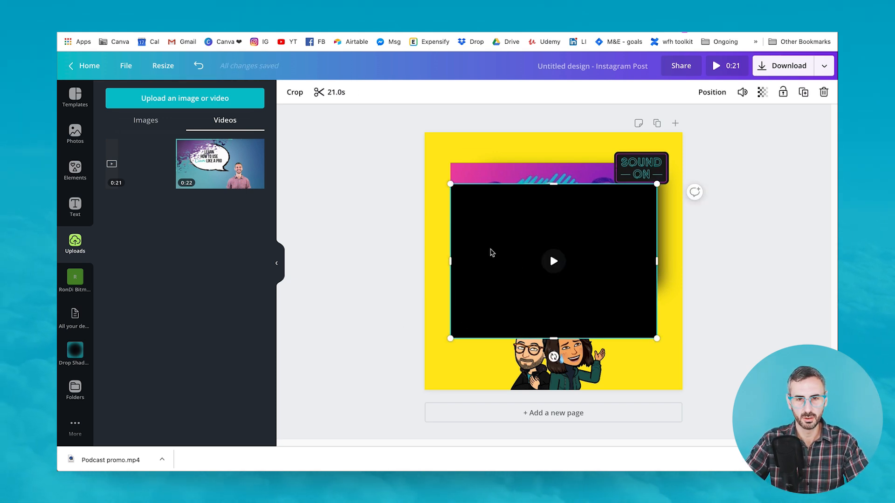
Trim both ends of the Podcast promo clip to a length of 17.6 s and play the trimmed audio
{"action": "left_click", "coordinate": [326, 93]}
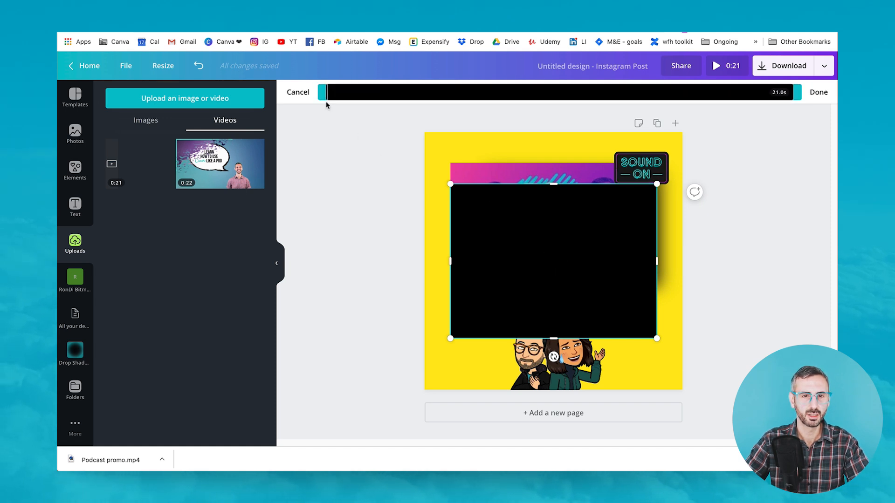
{"action": "left_click_drag", "start_coordinate": [329, 93], "coordinate": [343, 92]}
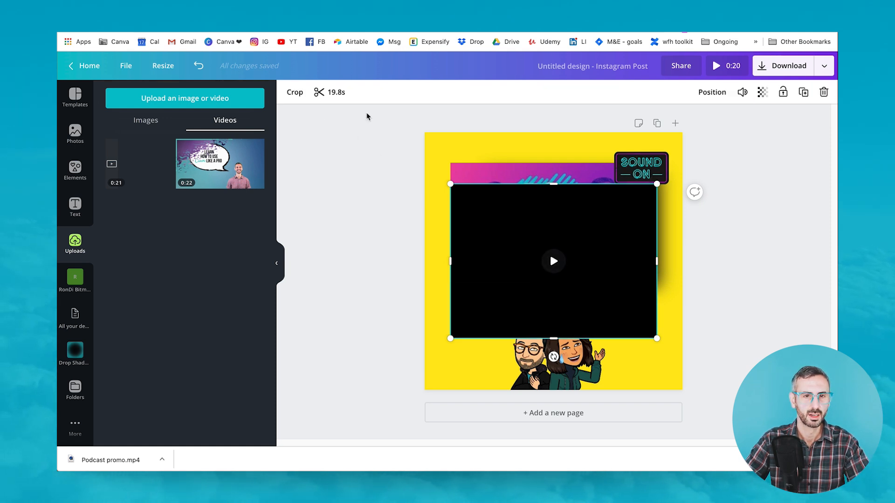
{"action": "left_click", "coordinate": [553, 259]}
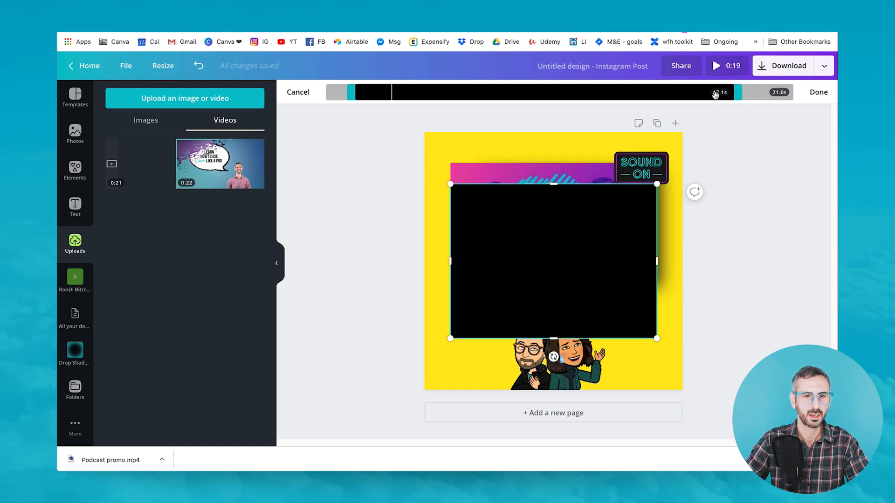
{"action": "left_click", "coordinate": [554, 261]}
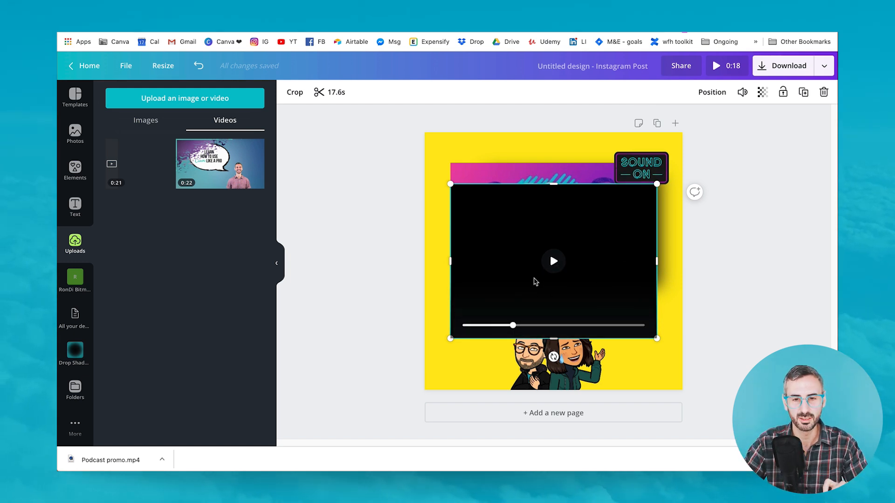
Shrink the black audio clip to a small thumbnail and place it in the lower-left corner of the Instagram post
{"action": "left_click", "coordinate": [661, 387]}
{"action": "left_click", "coordinate": [557, 281]}
{"action": "mouse_move", "coordinate": [557, 281]}
{"action": "left_mouse_down"}
{"action": "mouse_move", "coordinate": [561, 298]}
{"action": "mouse_move", "coordinate": [547, 292]}
{"action": "mouse_move", "coordinate": [572, 286]}
{"action": "mouse_move", "coordinate": [556, 287]}
{"action": "left_mouse_up"}
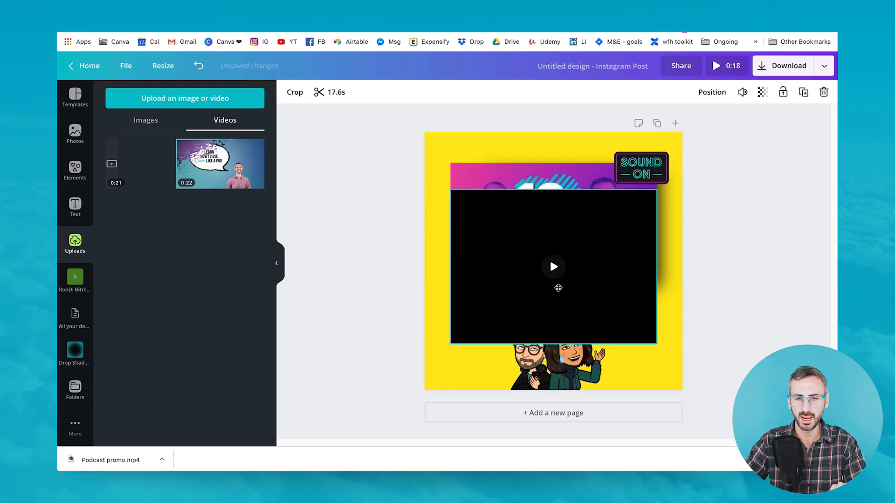
{"action": "left_click_drag", "start_coordinate": [657, 190], "coordinate": [506, 303]}
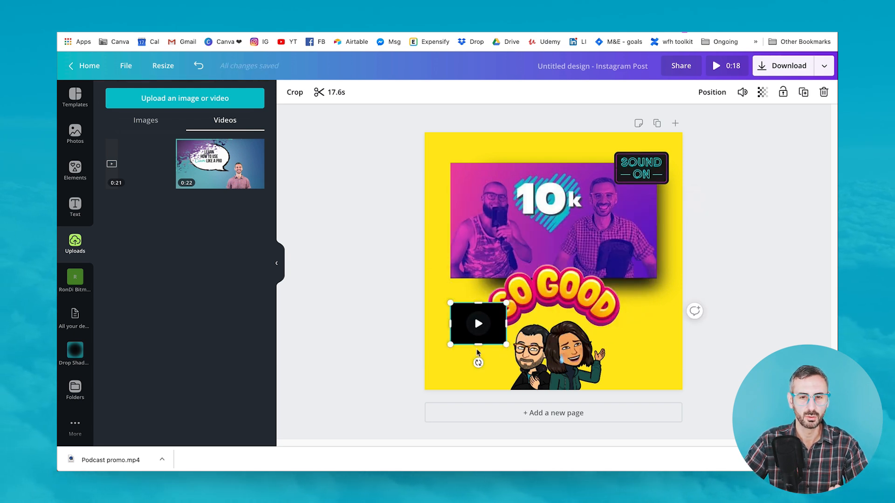
{"action": "left_click_drag", "start_coordinate": [499, 326], "coordinate": [474, 356]}
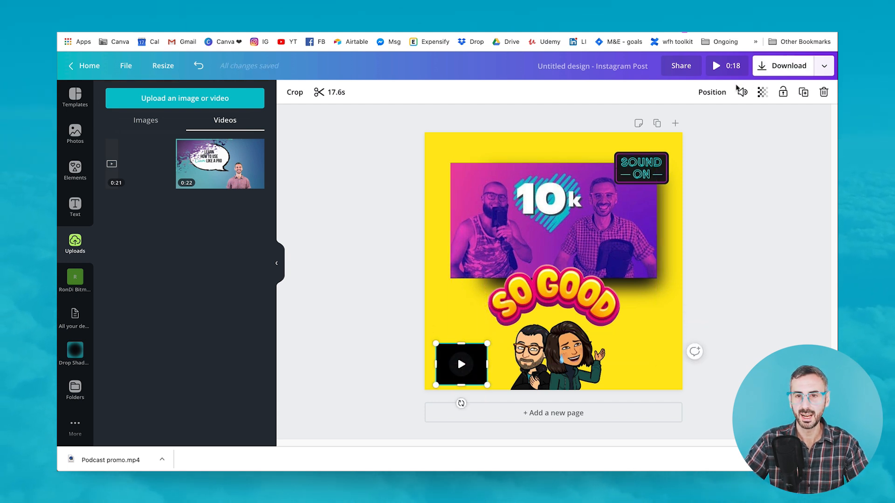
Look at the layering options for the audio clip, make the clip fully transparent and deselect it
{"action": "left_click", "coordinate": [712, 92]}
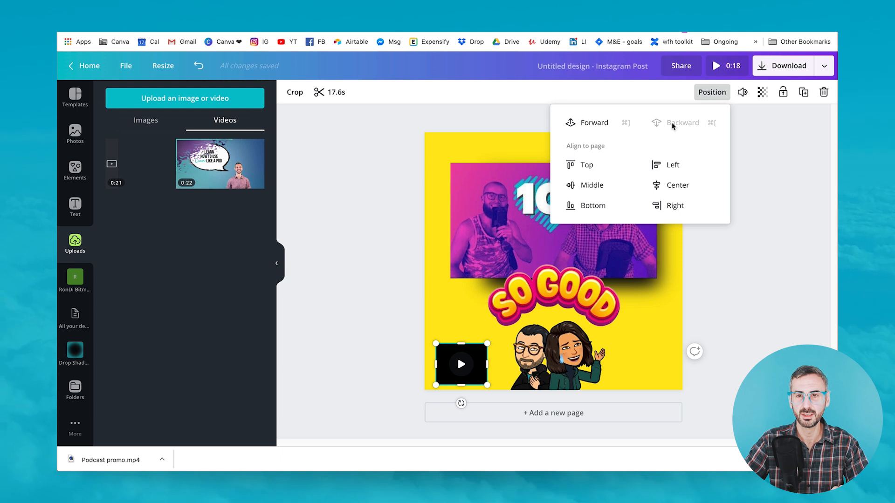
{"action": "left_click", "coordinate": [762, 91]}
{"action": "left_click_drag", "start_coordinate": [726, 123], "coordinate": [671, 119]}
{"action": "left_click", "coordinate": [768, 228]}
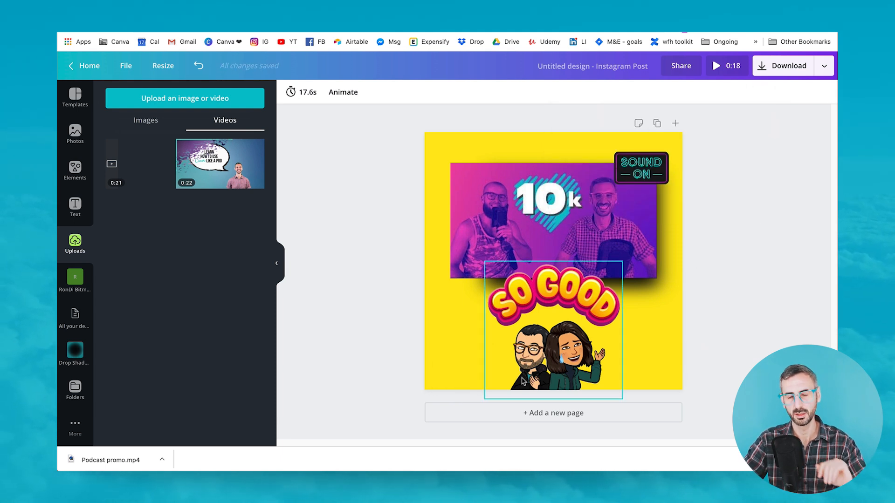
Preview the Instagram post with its audio, return to editing and download the design as an MP4 video
{"action": "left_click", "coordinate": [721, 67]}
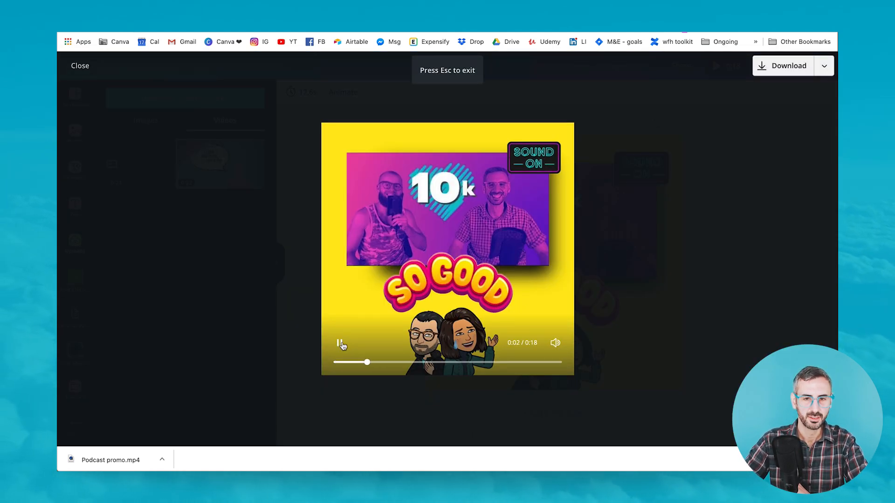
{"action": "left_click", "coordinate": [75, 66]}
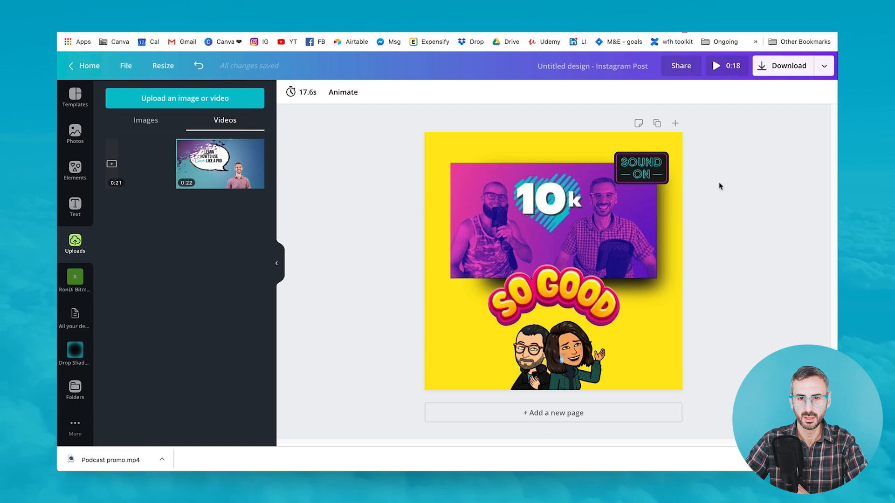
{"action": "left_click", "coordinate": [777, 69]}
{"action": "left_click", "coordinate": [758, 170]}
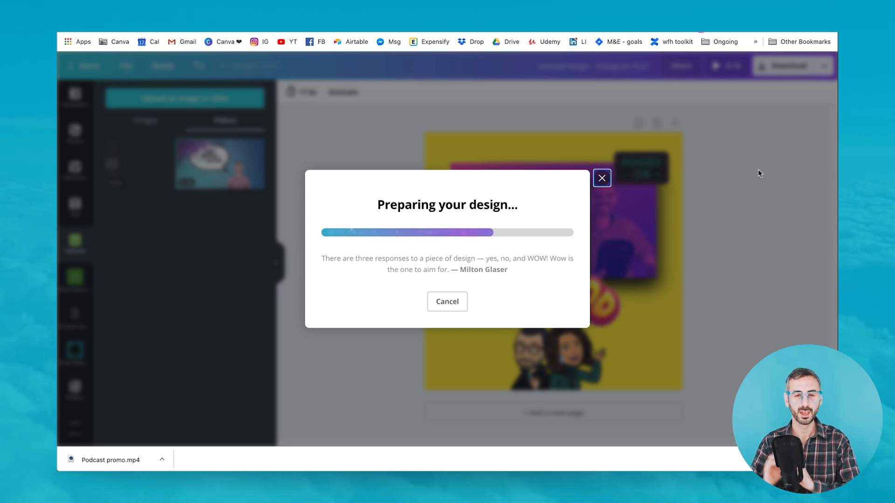
{"action": "left_click", "coordinate": [379, 323]}
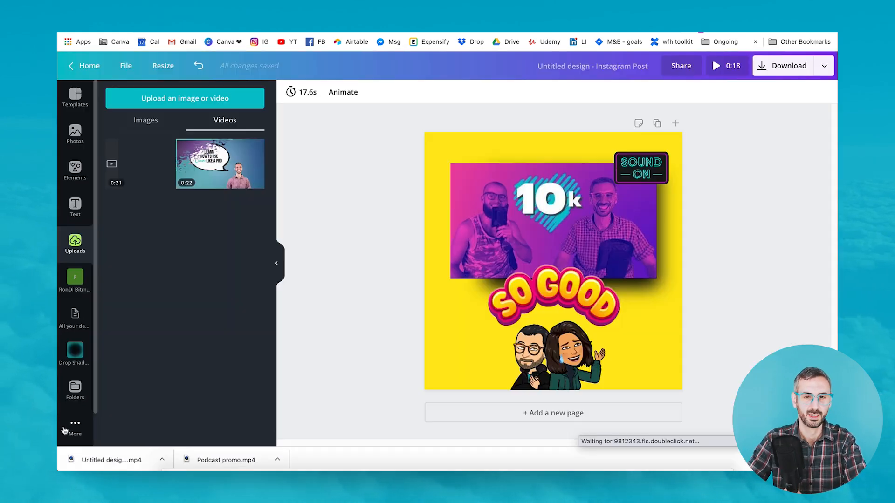
Play the downloaded MP4 at a lower player volume to check the audio, and close the player and the browser's download bar
{"action": "left_click", "coordinate": [105, 461]}
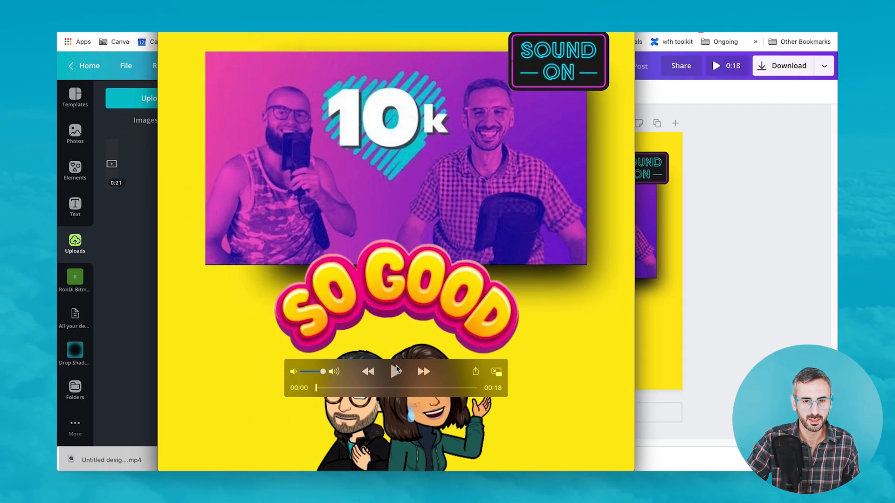
{"action": "left_click", "coordinate": [396, 371]}
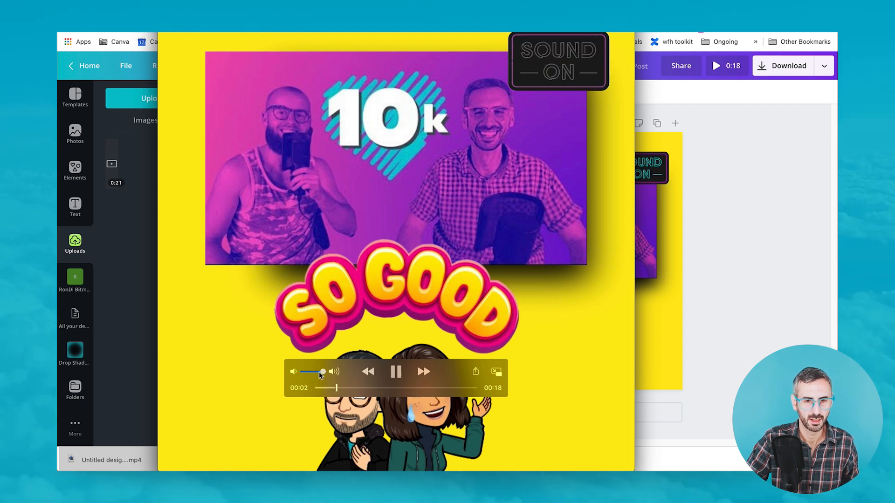
{"action": "left_click_drag", "start_coordinate": [323, 372], "coordinate": [310, 372]}
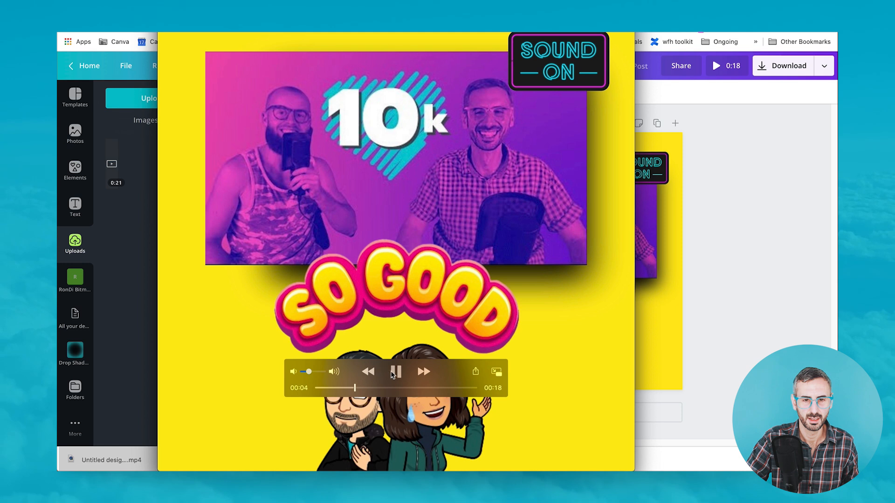
{"action": "left_click", "coordinate": [468, 388]}
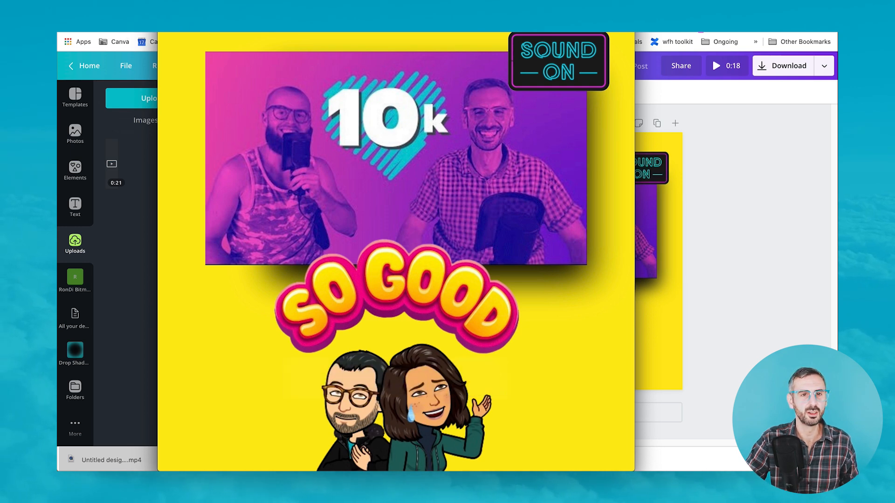
{"action": "key", "text": "super+w"}
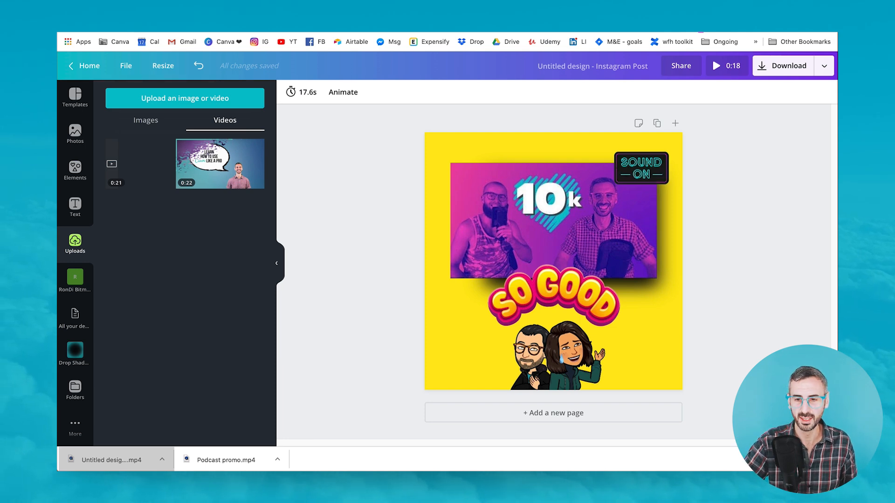
{"action": "left_click", "coordinate": [827, 459]}
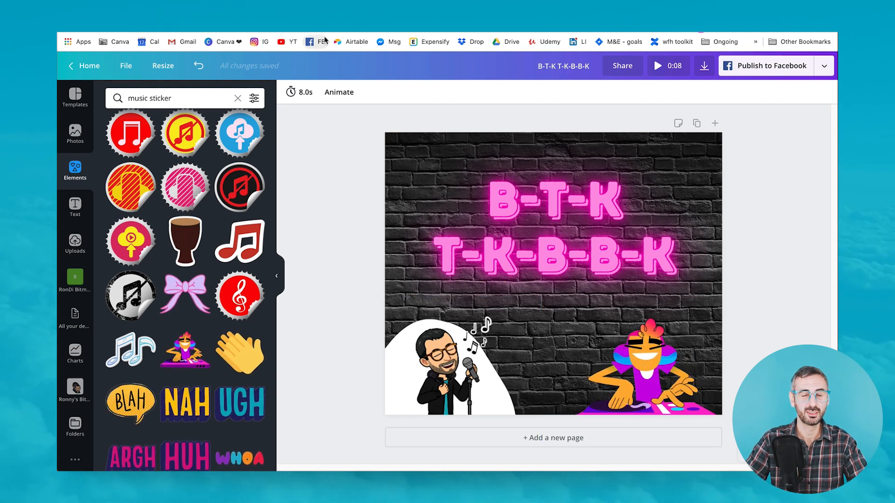
Show the desktop, point out the beatbox recording in AIFC format, and return to the B-T-K T-K-B-B-K design
{"action": "key", "text": "F11"}
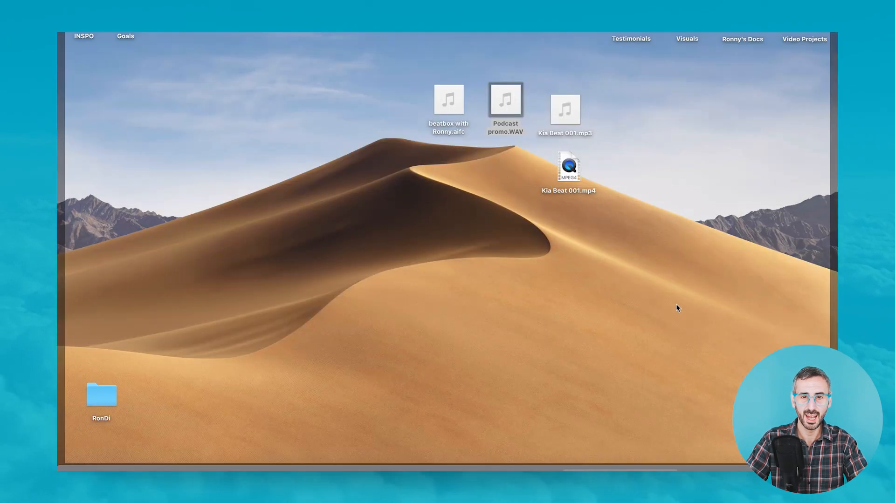
{"action": "left_click", "coordinate": [459, 123]}
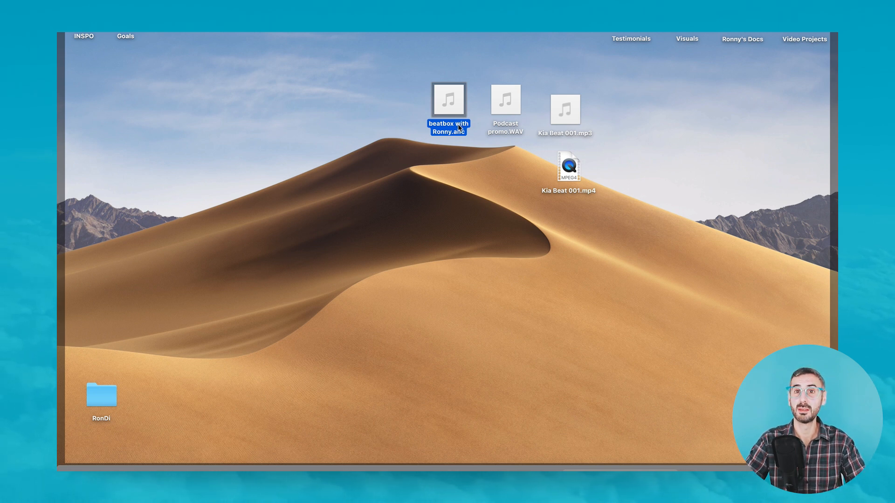
{"action": "left_click", "coordinate": [417, 276]}
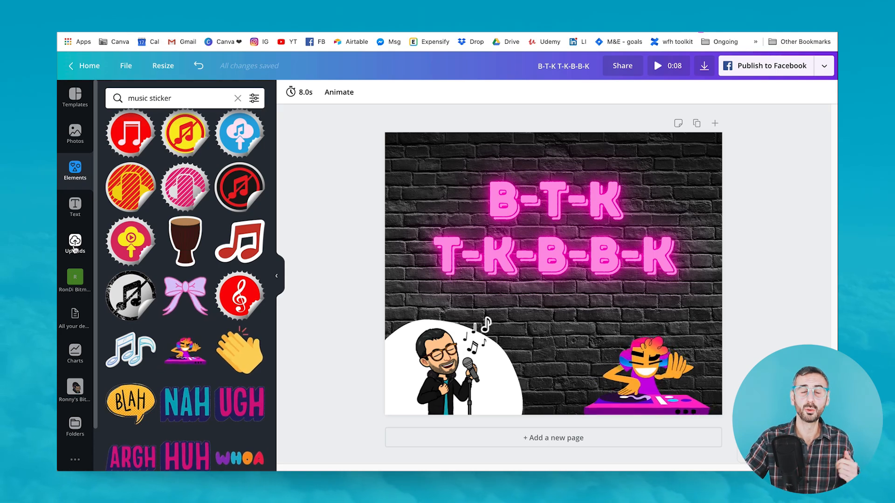
Upload the converted beatbox MP4 from the Desktop folder to Canva and display the uploaded videos
{"action": "left_click", "coordinate": [75, 242]}
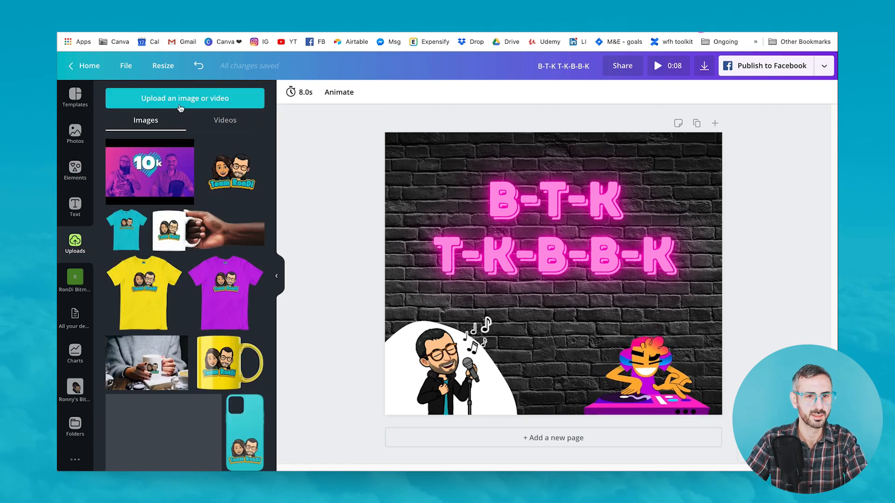
{"action": "left_click", "coordinate": [181, 102]}
{"action": "left_click", "coordinate": [124, 152]}
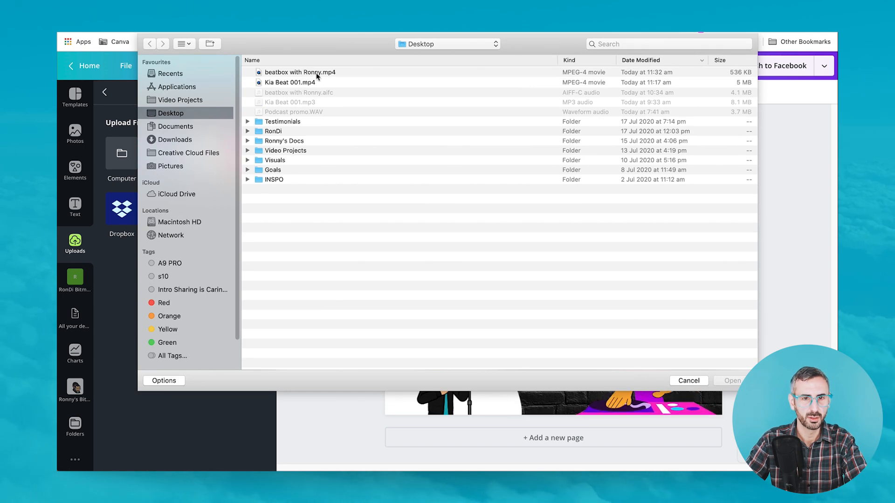
{"action": "left_click", "coordinate": [321, 73]}
{"action": "left_click", "coordinate": [732, 381]}
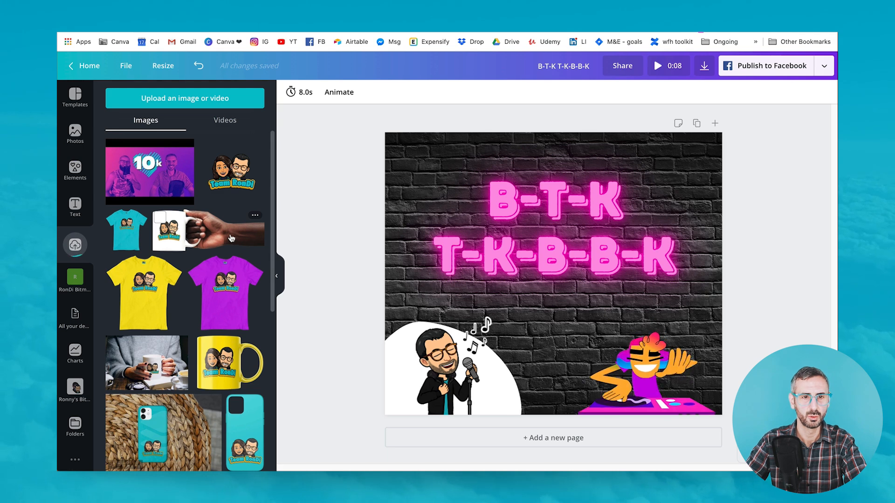
{"action": "left_click", "coordinate": [226, 121]}
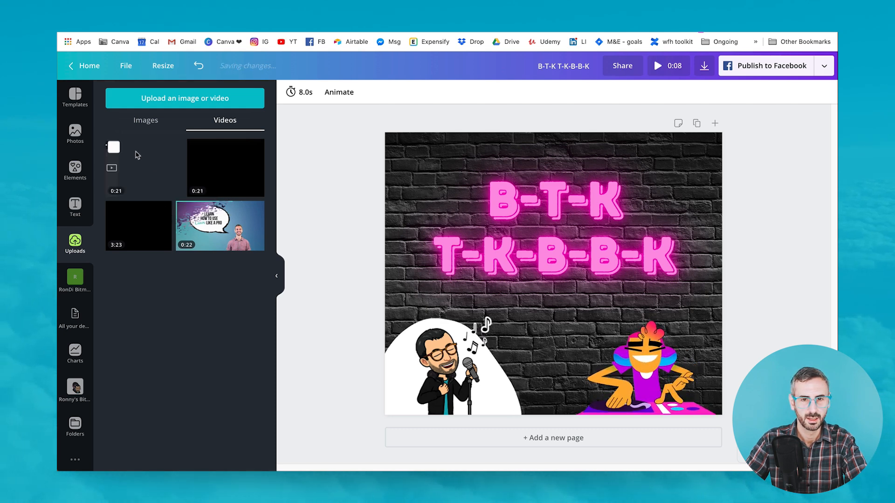
Add the beatbox clip to the B-T-K T-K-B-B-K page, shrink it and place it between the singer and the DJ
{"action": "left_click_drag", "start_coordinate": [179, 158], "coordinate": [541, 154]}
{"action": "left_click_drag", "start_coordinate": [482, 151], "coordinate": [643, 265]}
{"action": "left_click_drag", "start_coordinate": [655, 312], "coordinate": [511, 331]}
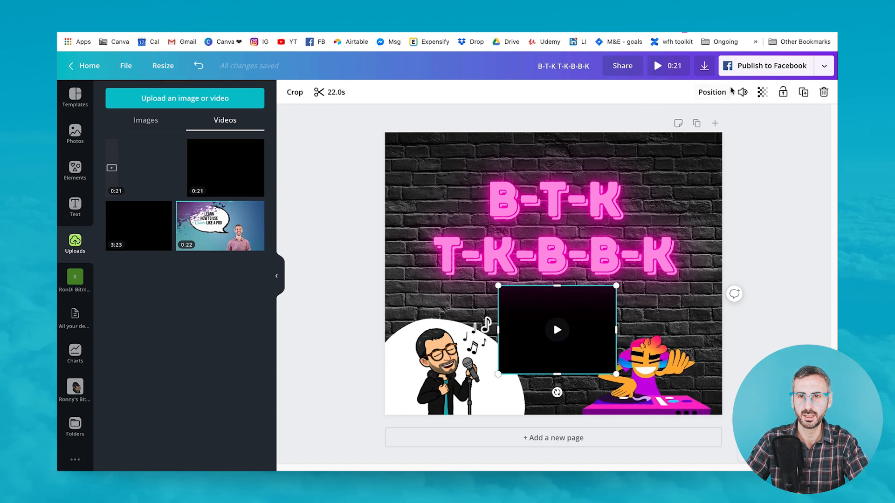
Trim the beatbox clip to 4.2 s, apply the trim and play the result
{"action": "left_click", "coordinate": [345, 94]}
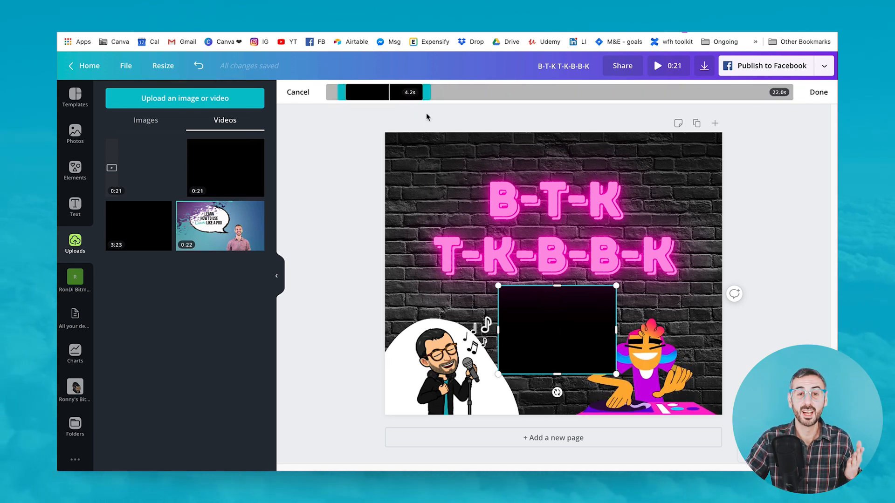
{"action": "left_click", "coordinate": [819, 92]}
{"action": "left_click", "coordinate": [549, 330]}
Hide the beatbox clip on the B-T-K T-K-B-B-K page by setting its transparency to 0
{"action": "left_click", "coordinate": [763, 92]}
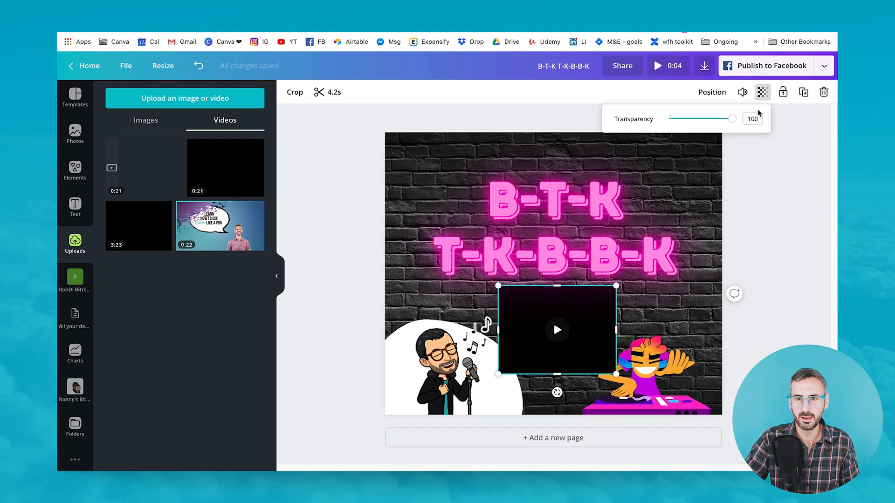
{"action": "left_click_drag", "start_coordinate": [732, 120], "coordinate": [626, 132]}
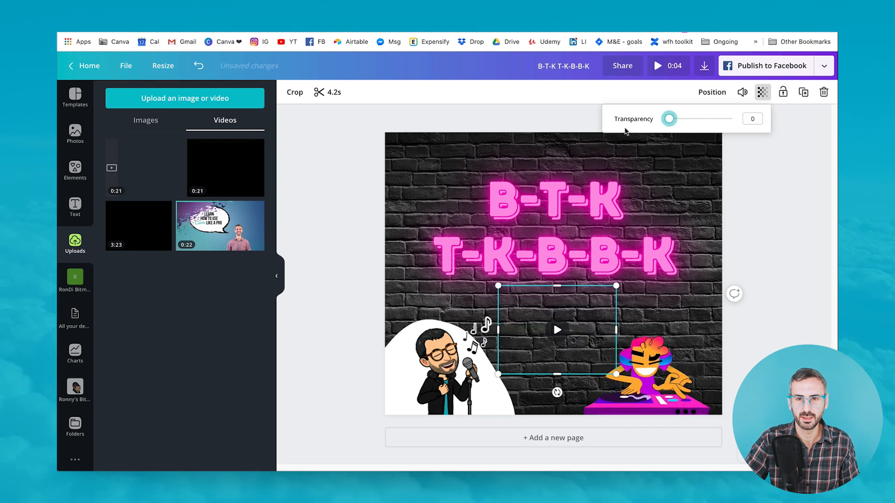
{"action": "left_click", "coordinate": [804, 213]}
Download the B-T-K T-K-B-B-K design as an MP4 video and play the downloaded file in the video player
{"action": "left_click", "coordinate": [704, 67]}
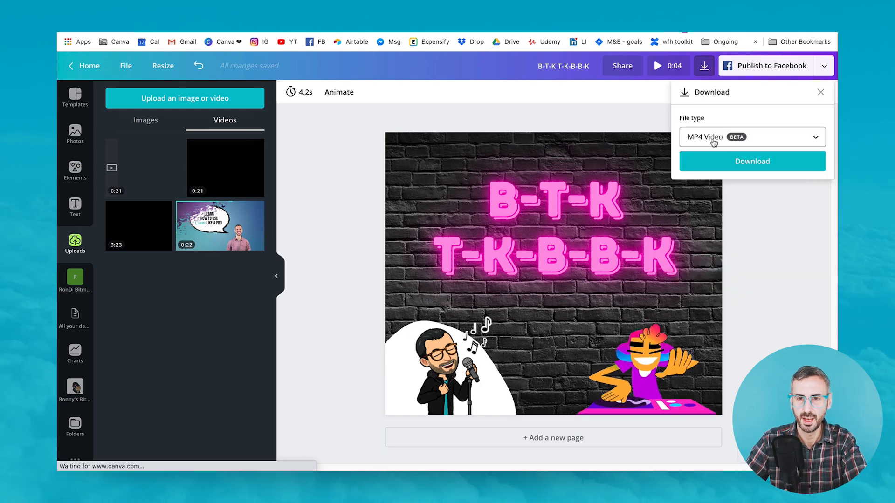
{"action": "left_click", "coordinate": [730, 163]}
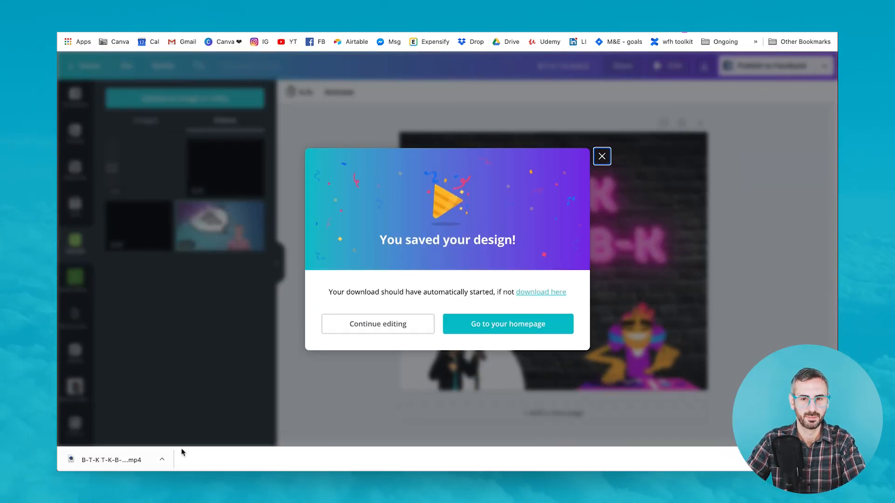
{"action": "left_click", "coordinate": [368, 325]}
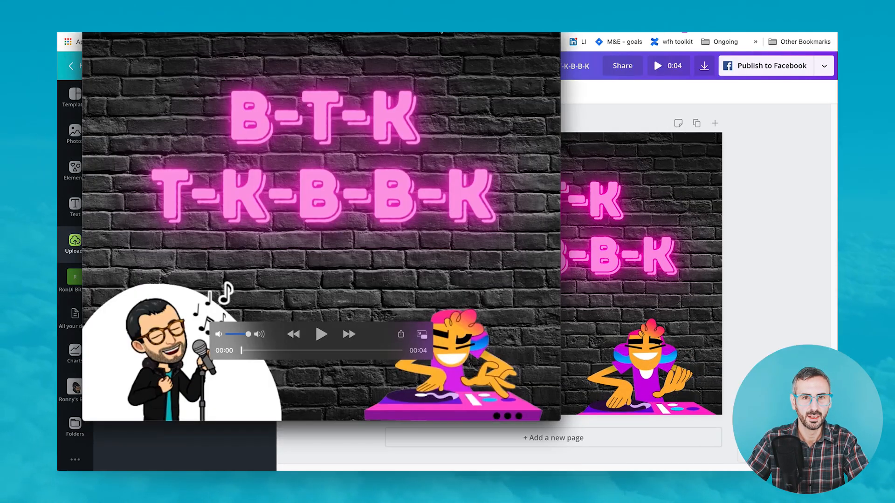
{"action": "left_click_drag", "start_coordinate": [344, 320], "coordinate": [482, 300]}
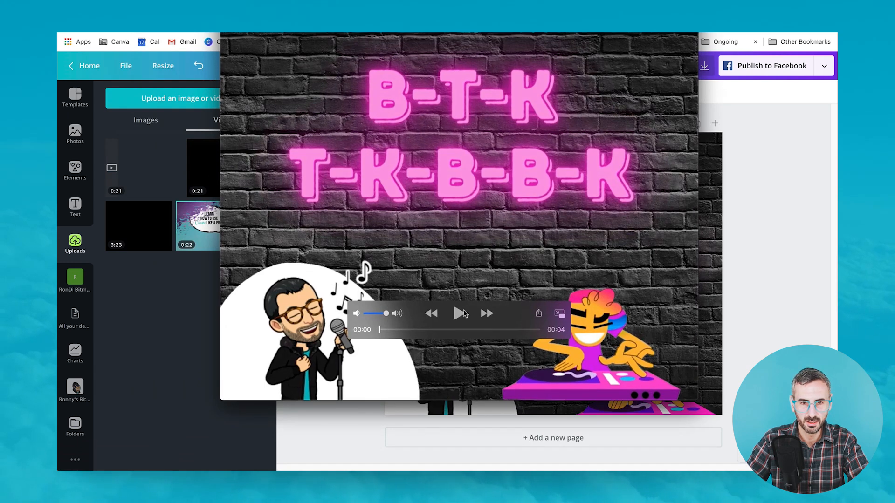
{"action": "left_click", "coordinate": [462, 313]}
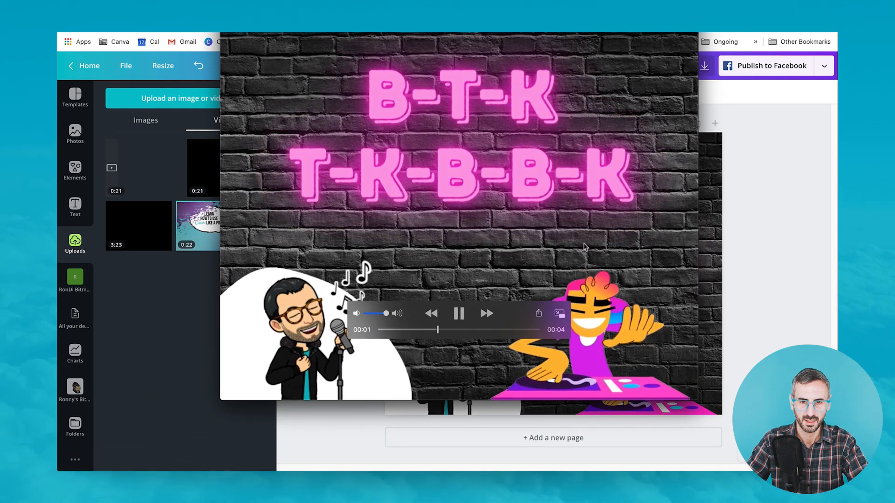